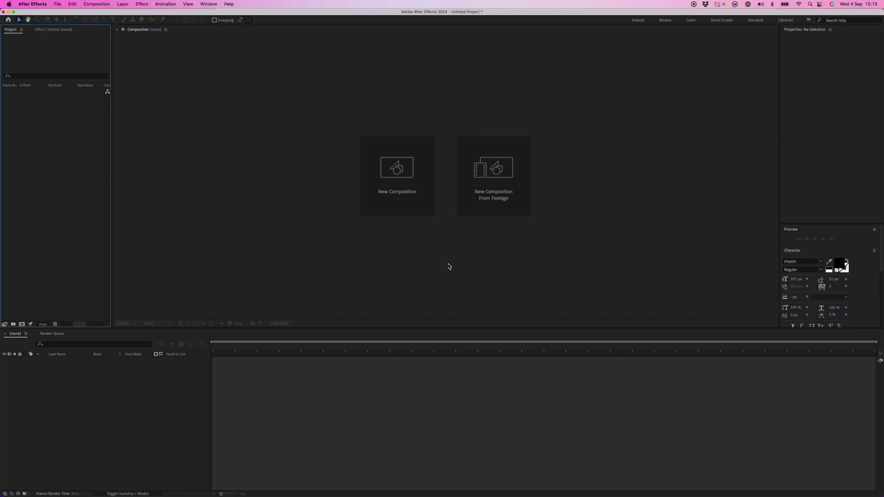
# Configure a new 'Solid Animation' composition: HD 1920x1080 25 fps, 10 seconds, dark gray background.
pyautogui.click(396, 170)
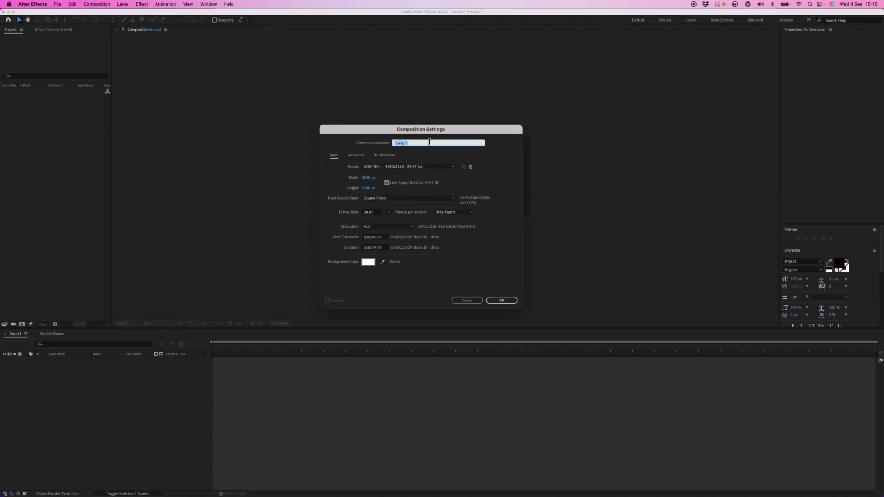
pyautogui.write('Sol')
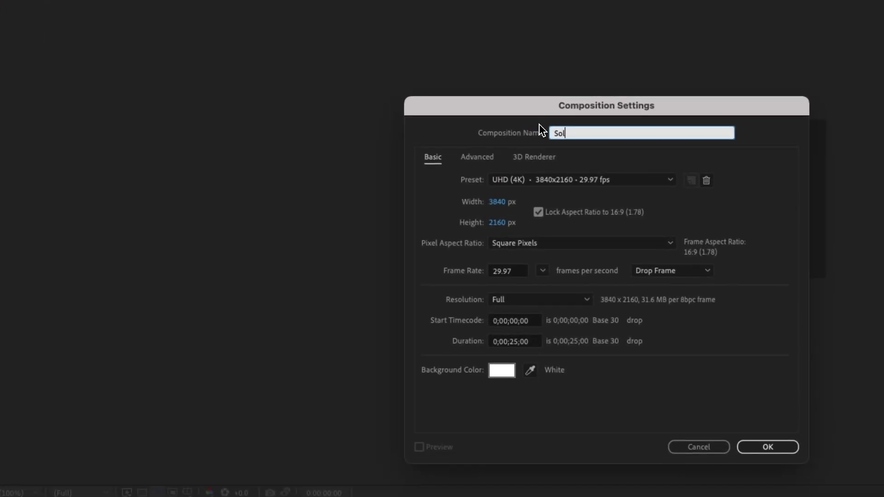
pyautogui.write('id Animation')
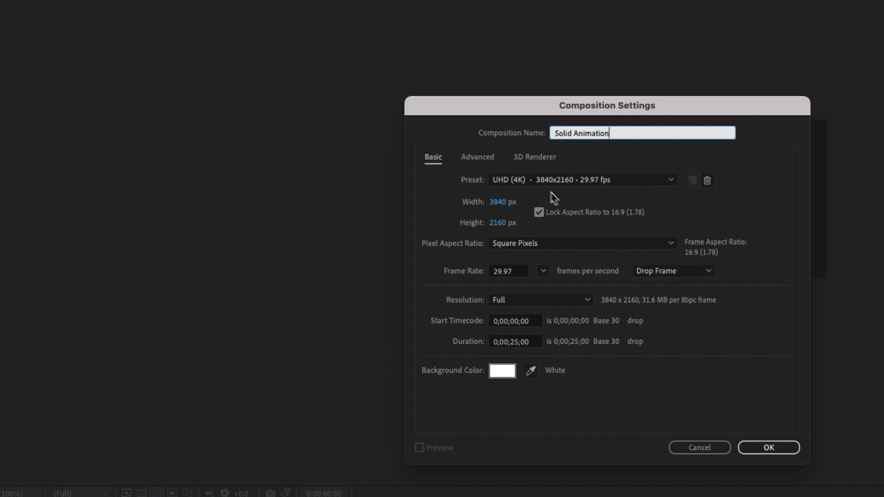
pyautogui.click(600, 182)
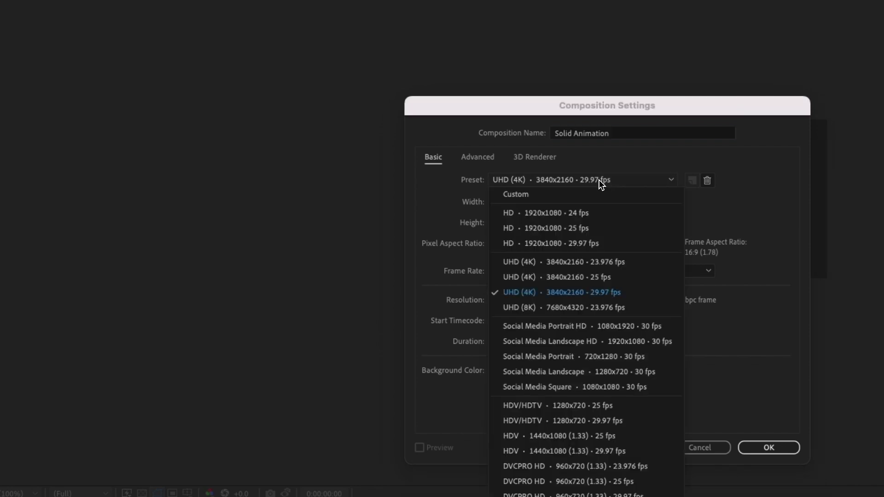
pyautogui.click(629, 229)
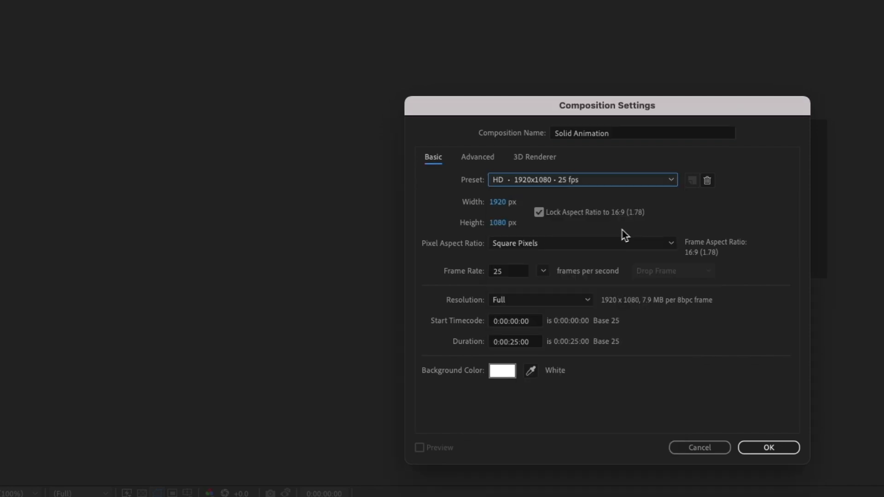
pyautogui.click(520, 343)
pyautogui.doubleClick(512, 342)
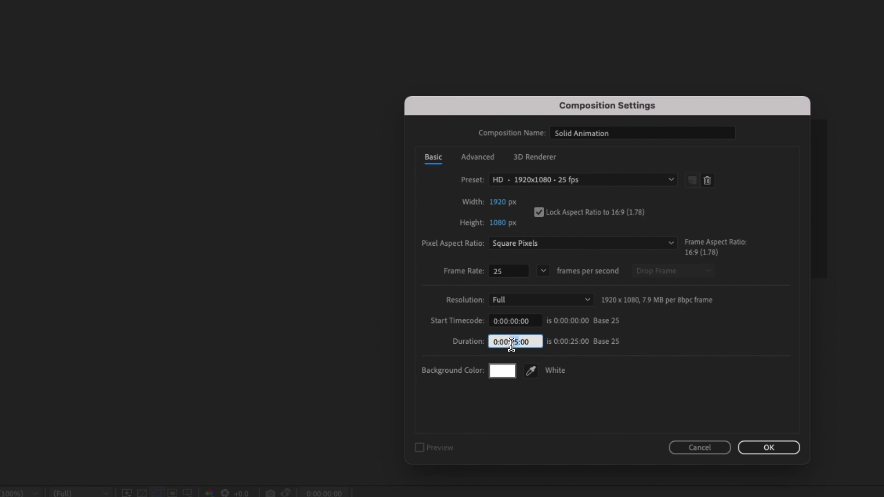
pyautogui.write('10')
pyautogui.click(496, 374)
pyautogui.moveTo(374, 313); pyautogui.dragTo(225, 316)
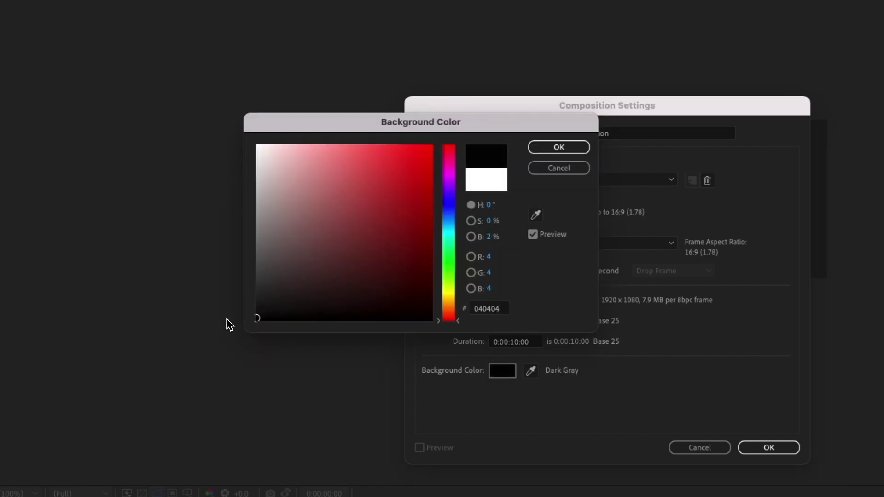
pyautogui.click(561, 148)
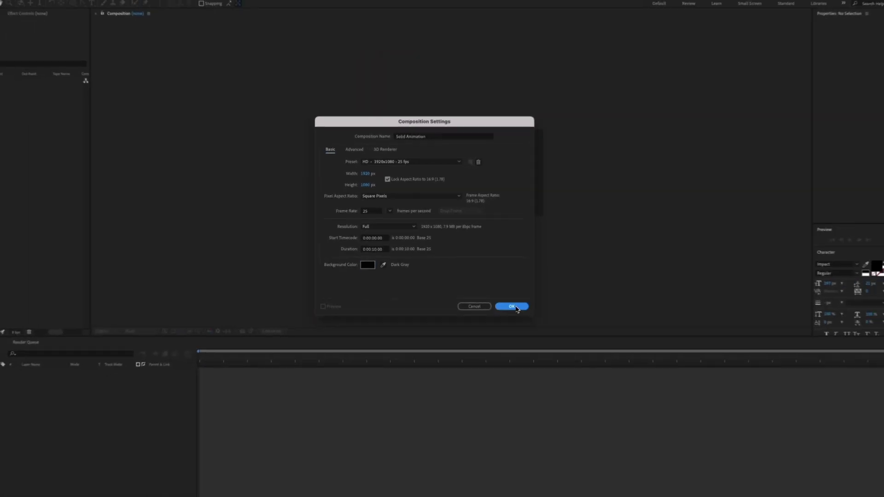
# Create the composition, then define a 200x200 px solid named Blue Square coloured 1510F2.
pyautogui.click(768, 447)
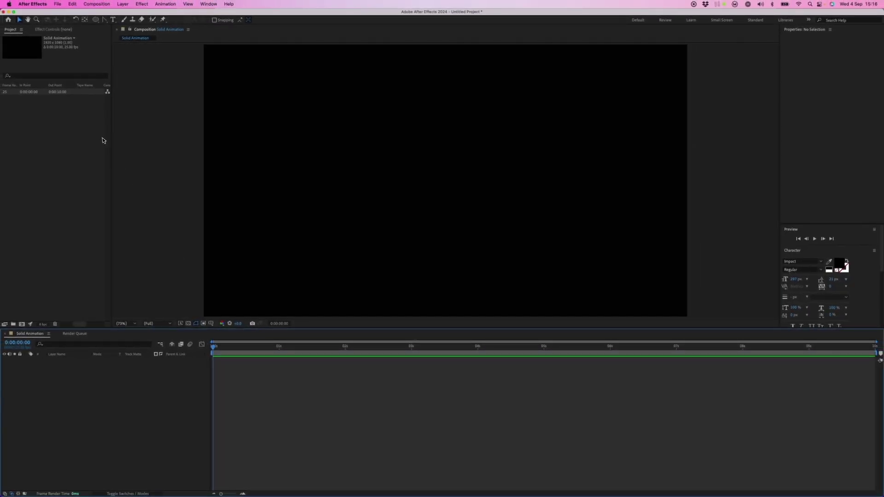
pyautogui.click(123, 5)
pyautogui.moveTo(123, 13)
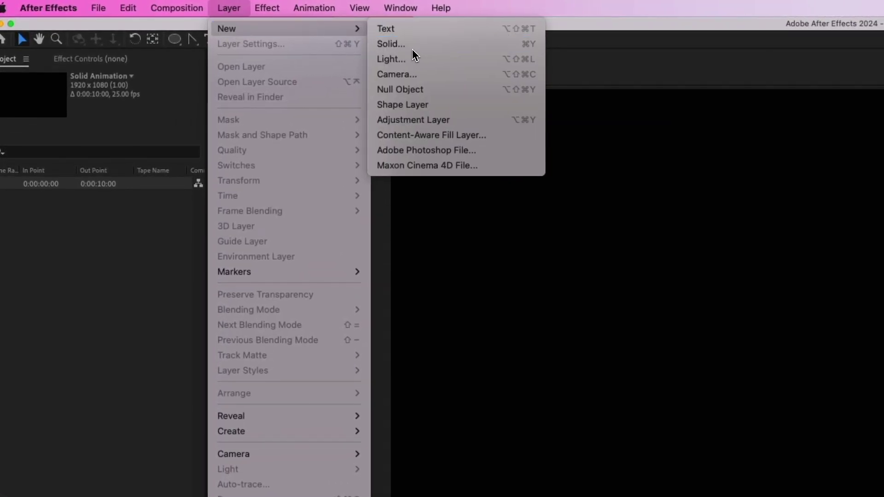
pyautogui.click(413, 48)
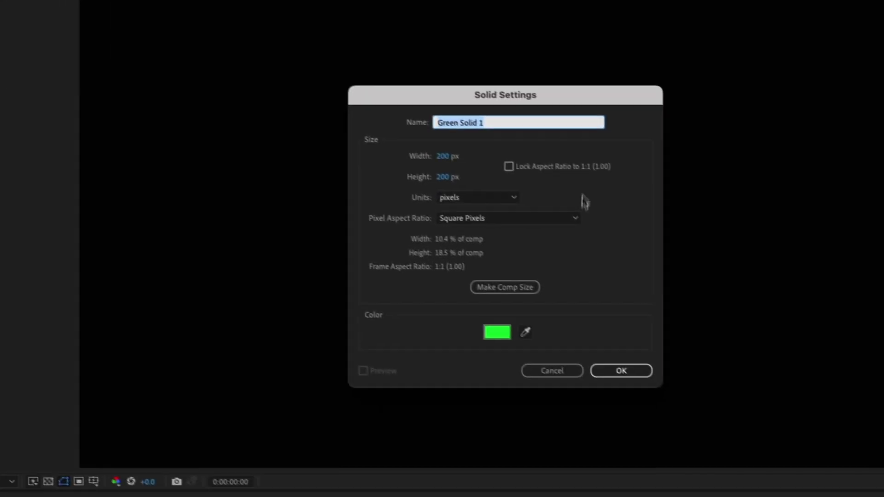
pyautogui.write('Blue Square')
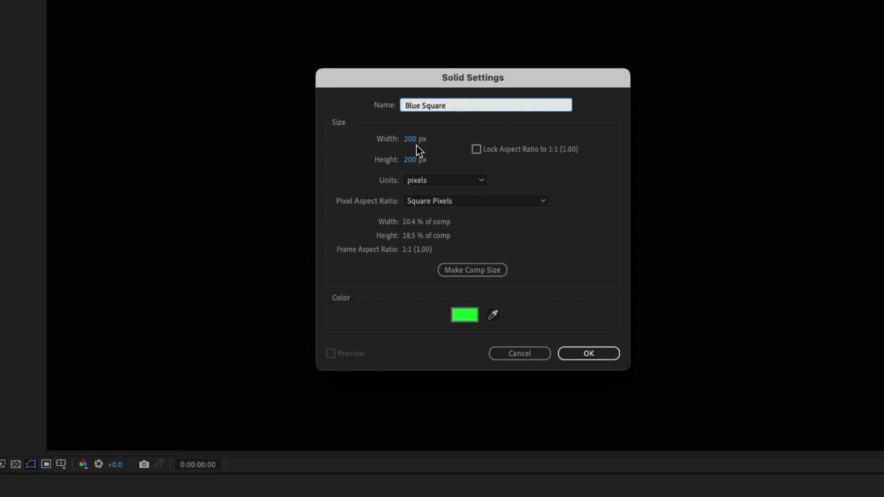
pyautogui.click(466, 317)
pyautogui.click(319, 174)
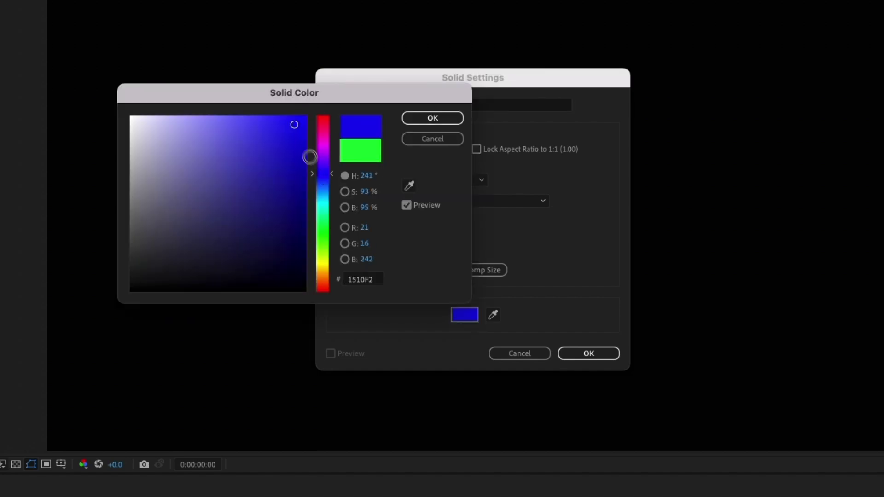
pyautogui.click(425, 120)
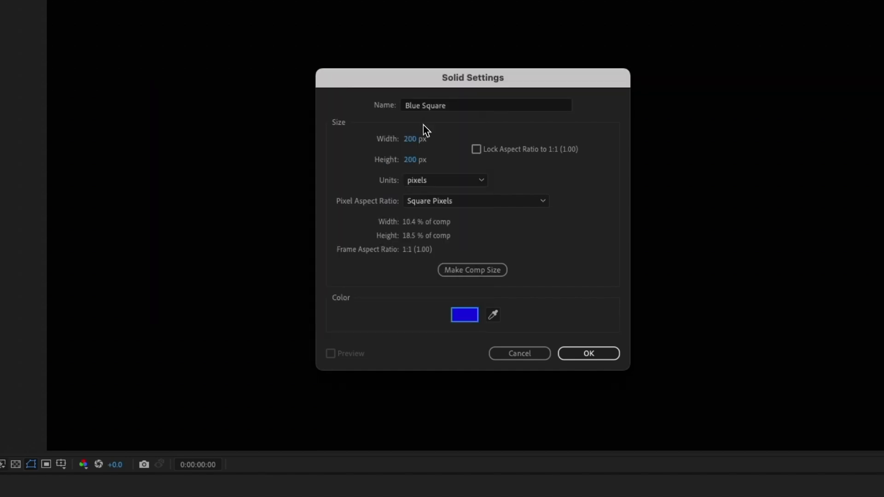
# Add Blue Square and set a Position keyframe at 0s on the left edge.
pyautogui.click(586, 354)
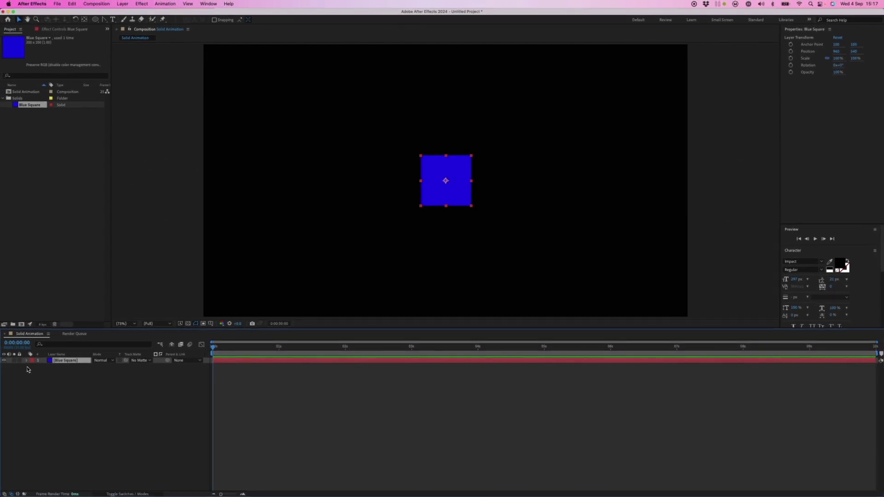
pyautogui.click(27, 360)
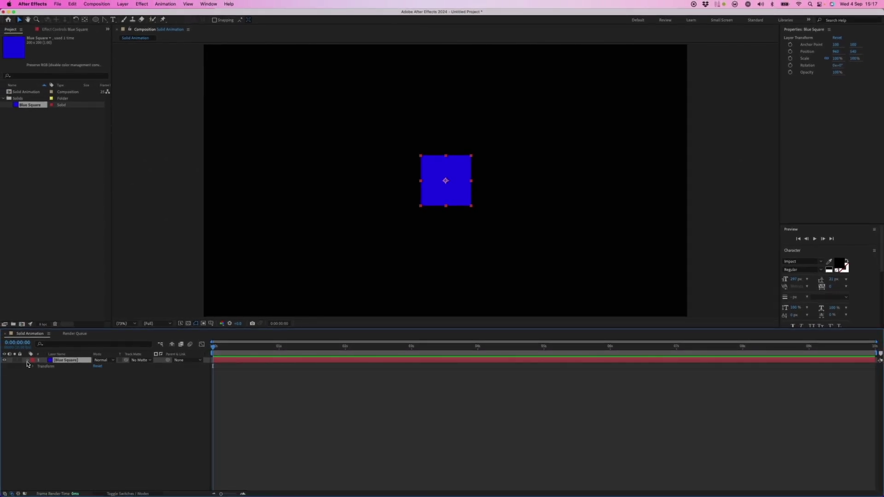
pyautogui.click(40, 366)
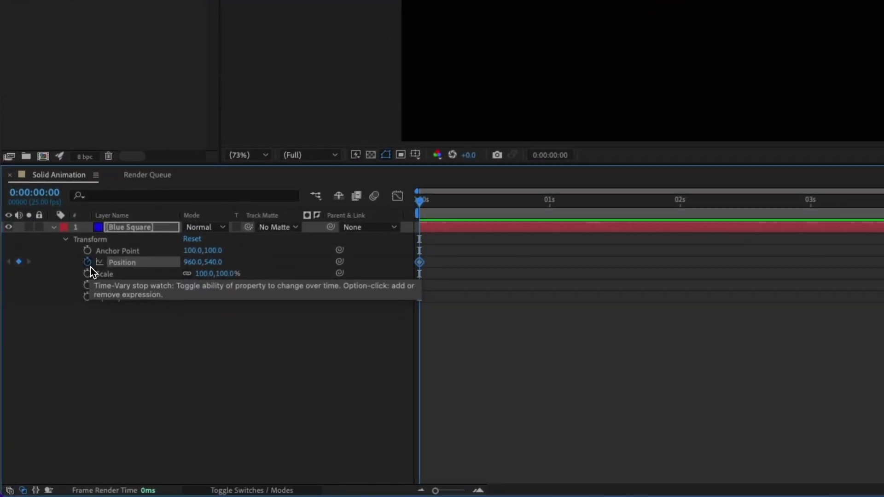
pyautogui.click(44, 379)
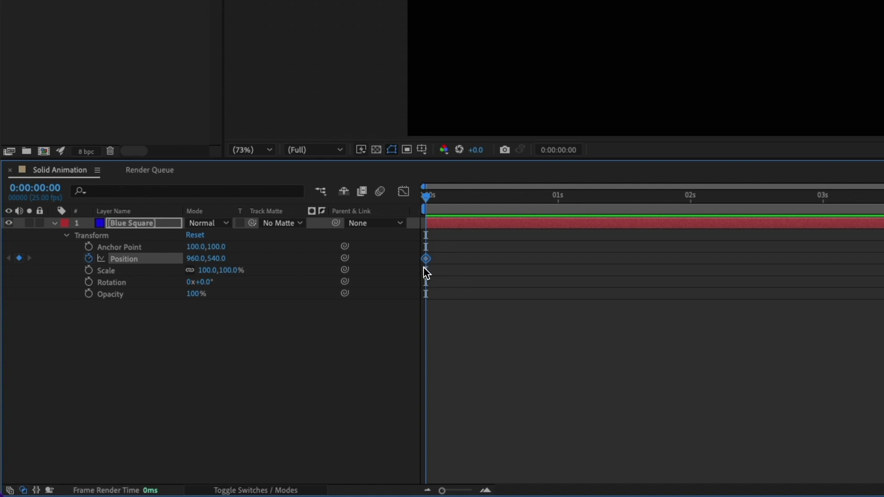
pyautogui.moveTo(429, 264)
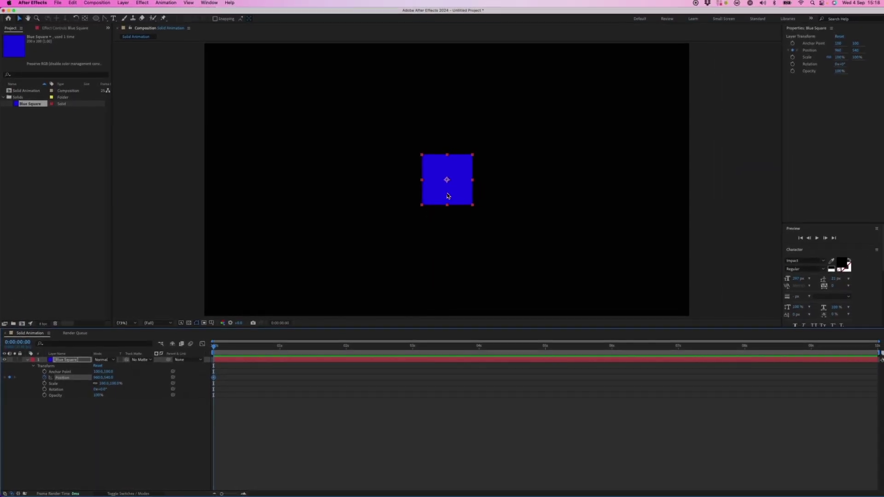
pyautogui.moveTo(430, 193); pyautogui.dragTo(206, 187)
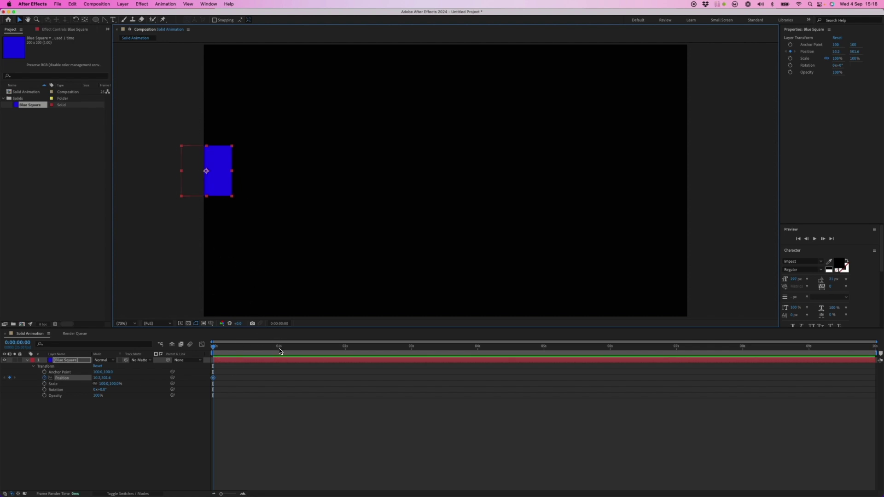
# Move the square to the right edge at 1 second, then rewind and preview.
pyautogui.click(280, 349)
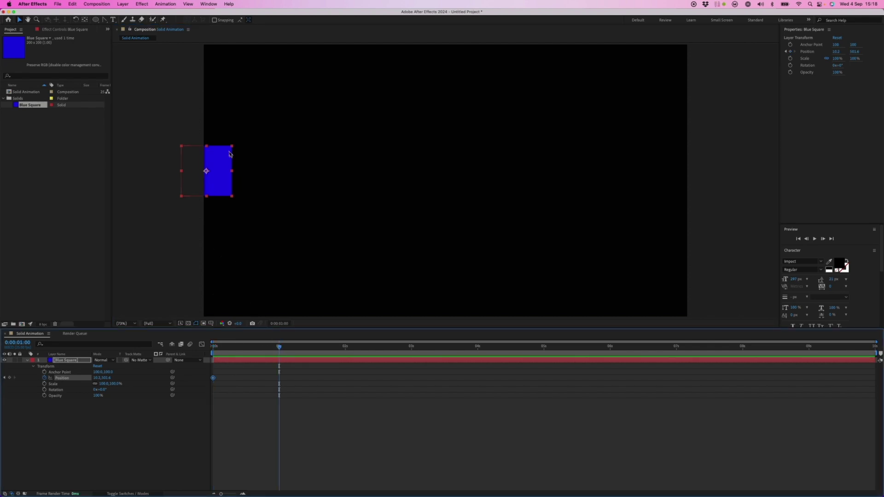
pyautogui.moveTo(227, 174); pyautogui.dragTo(711, 168)
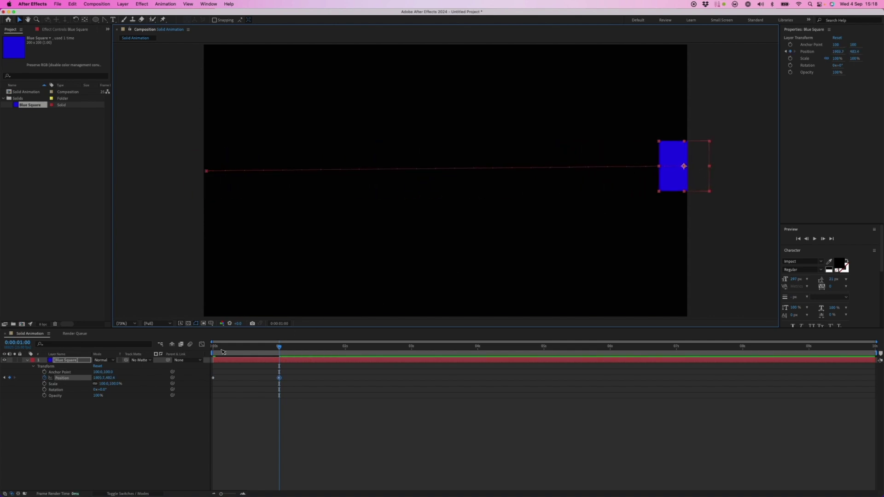
pyautogui.moveTo(234, 345); pyautogui.dragTo(205, 352)
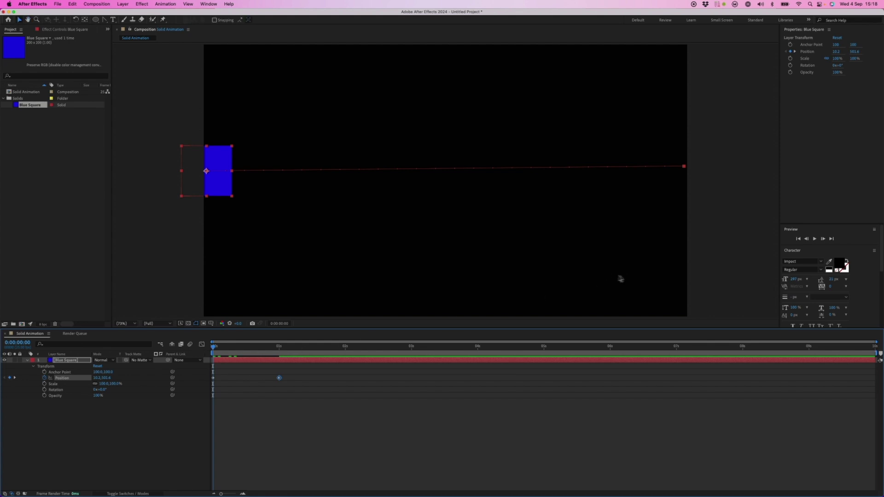
pyautogui.click(815, 240)
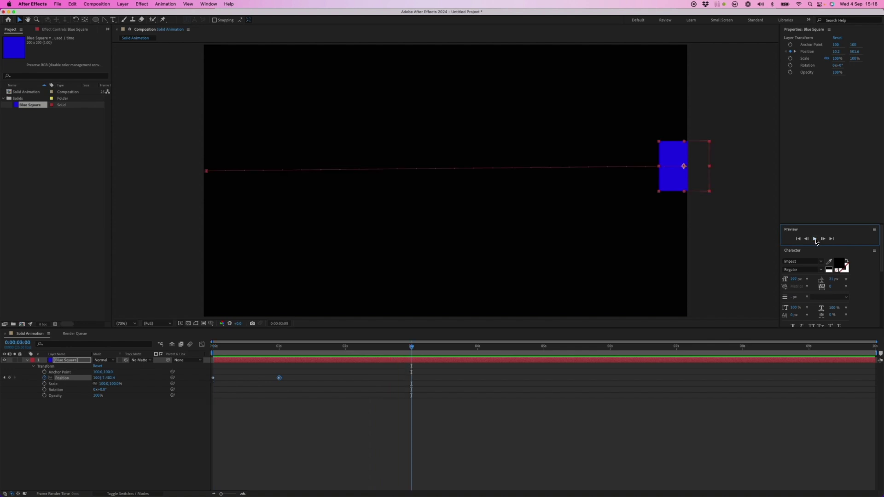
pyautogui.click(815, 239)
pyautogui.press('space')
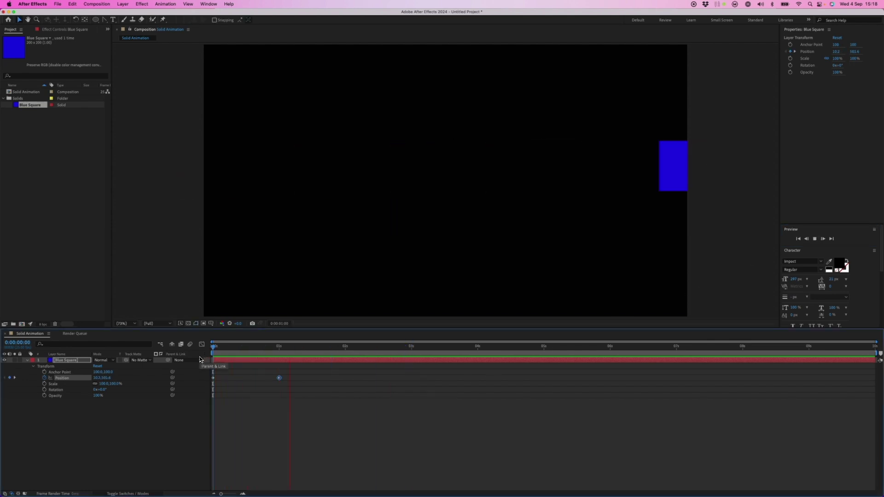
# Stop the preview and move the blue square to the lower left at 2 seconds.
pyautogui.press('space')
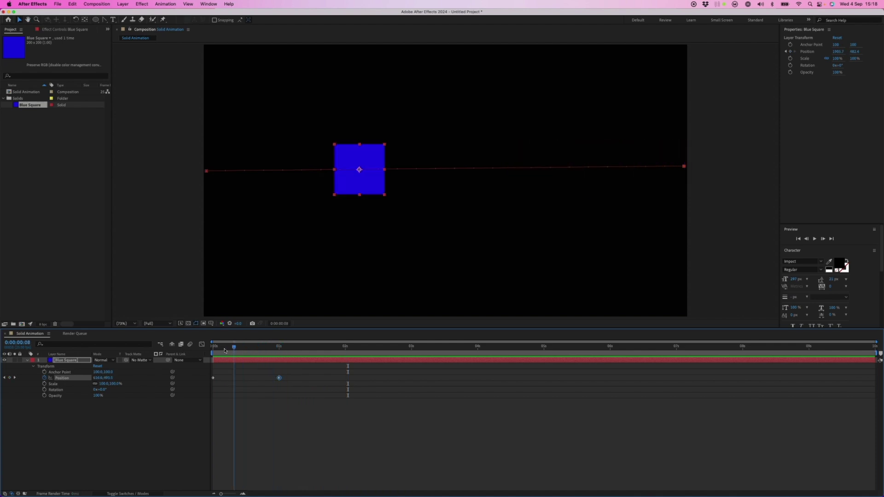
pyautogui.moveTo(227, 354); pyautogui.dragTo(345, 361)
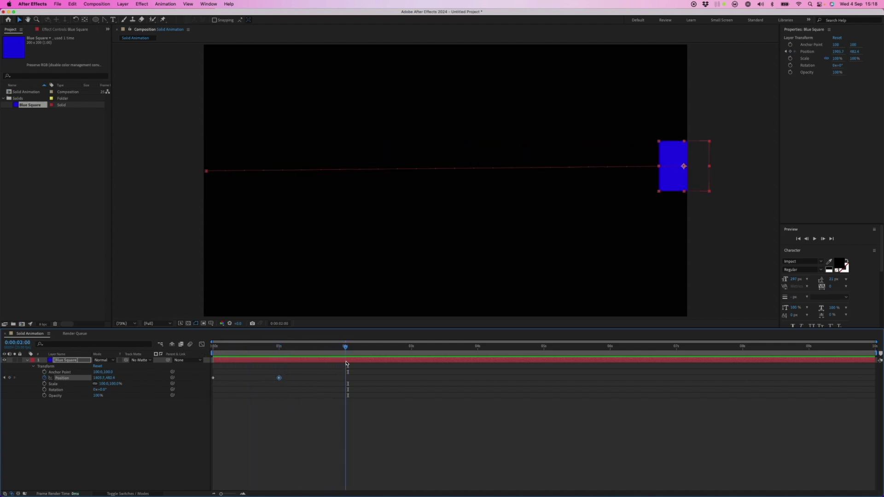
pyautogui.moveTo(671, 192); pyautogui.dragTo(369, 275)
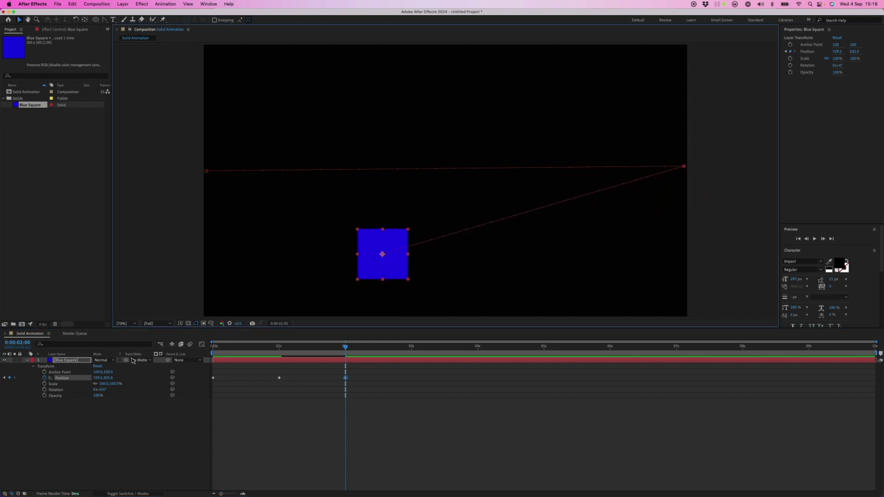
pyautogui.moveTo(347, 349); pyautogui.dragTo(244, 352)
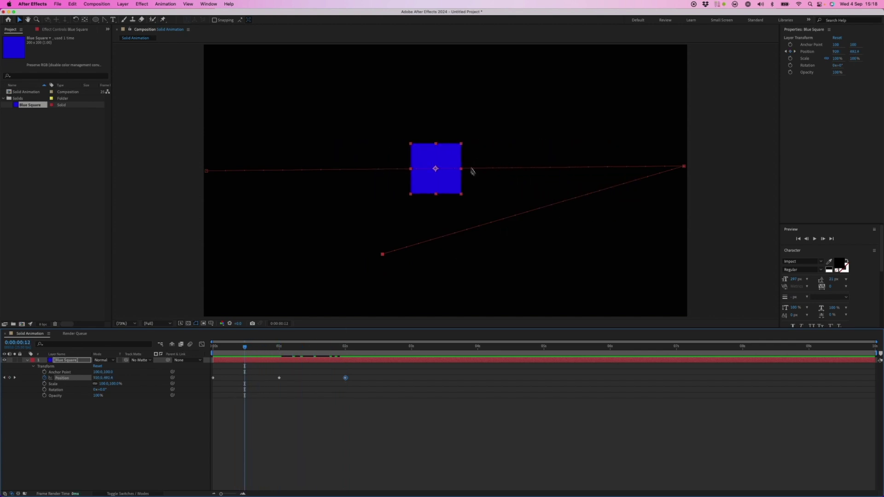
# Raise and shift the square left at 0:00:00:12, lower it at 0:00:01:13, then rewind.
pyautogui.moveTo(438, 172); pyautogui.dragTo(434, 73)
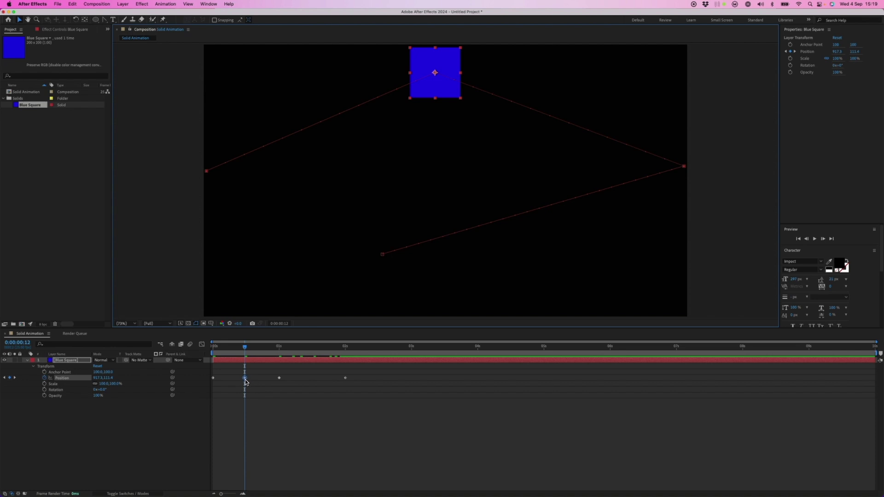
pyautogui.moveTo(99, 380); pyautogui.dragTo(104, 416)
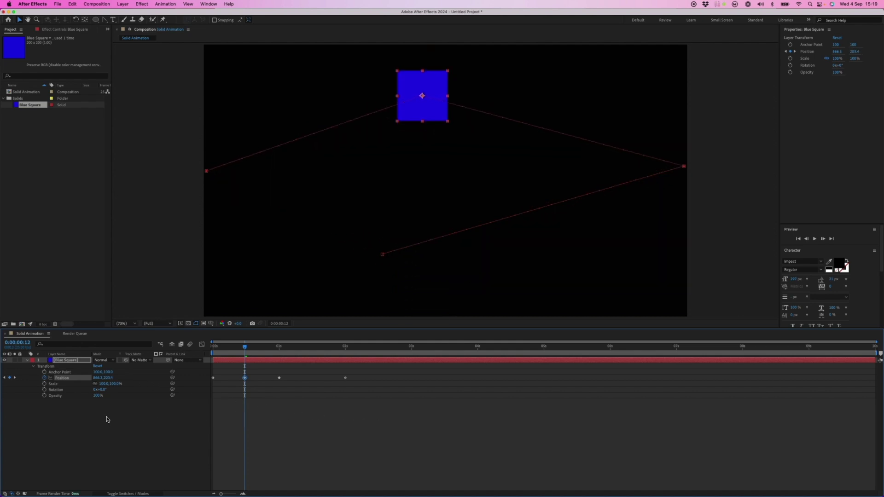
pyautogui.click(312, 351)
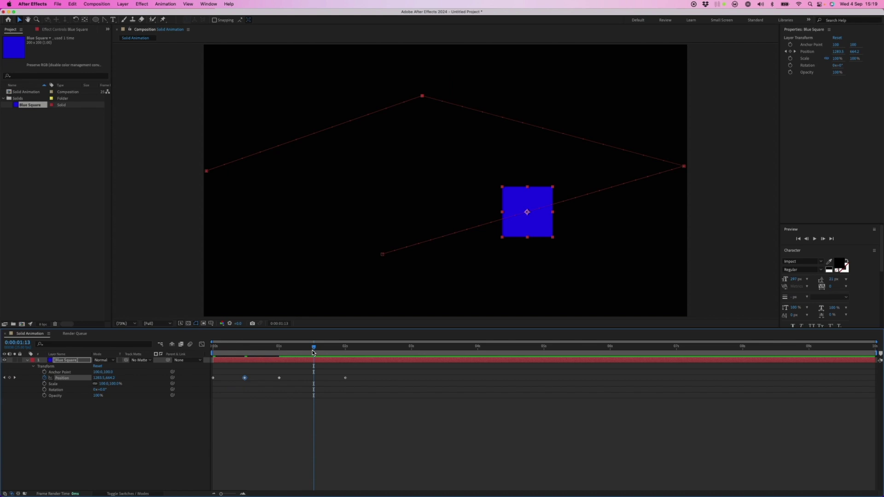
pyautogui.moveTo(531, 222); pyautogui.dragTo(515, 178)
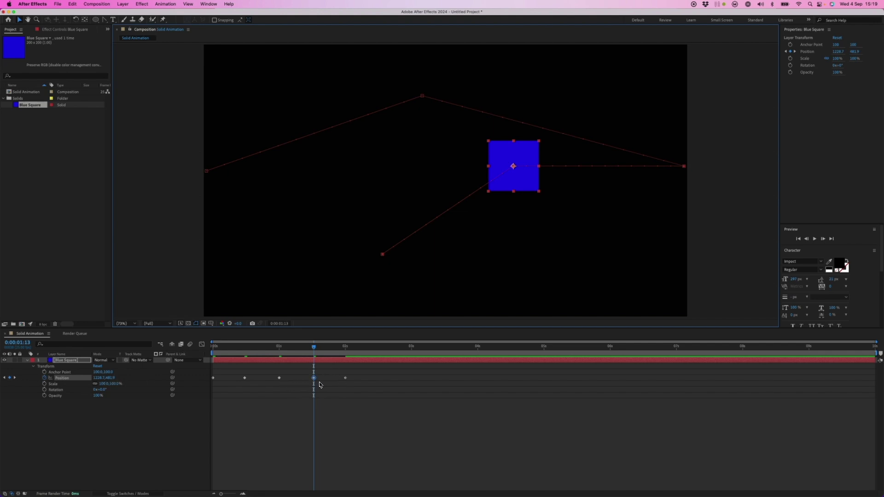
pyautogui.moveTo(274, 346); pyautogui.dragTo(209, 346)
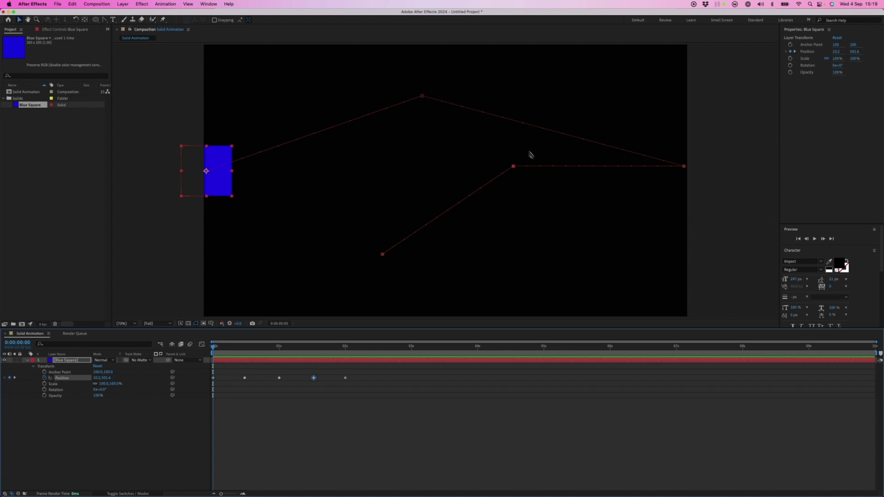
# With the Convert Vertex Tool, curve the motion path's starting vertex upward.
pyautogui.click(422, 97)
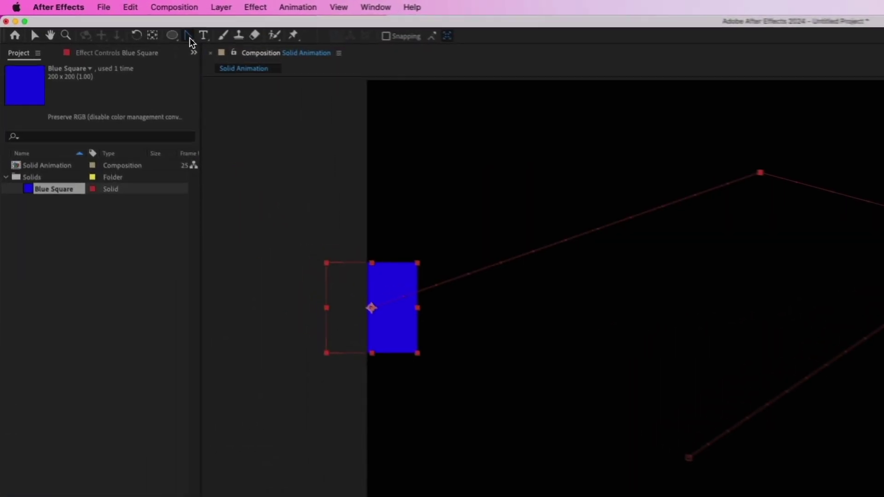
pyautogui.moveTo(107, 22); pyautogui.dragTo(121, 23)
pyautogui.moveTo(243, 46); pyautogui.dragTo(291, 94)
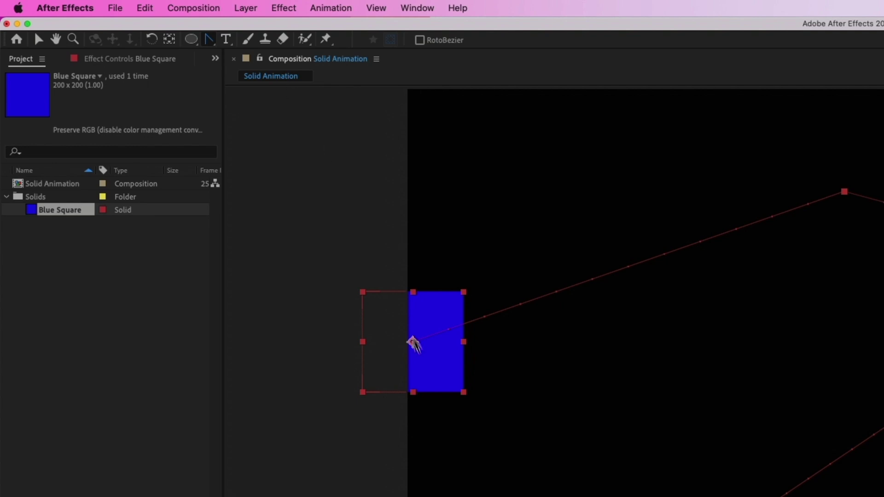
pyautogui.click(414, 344)
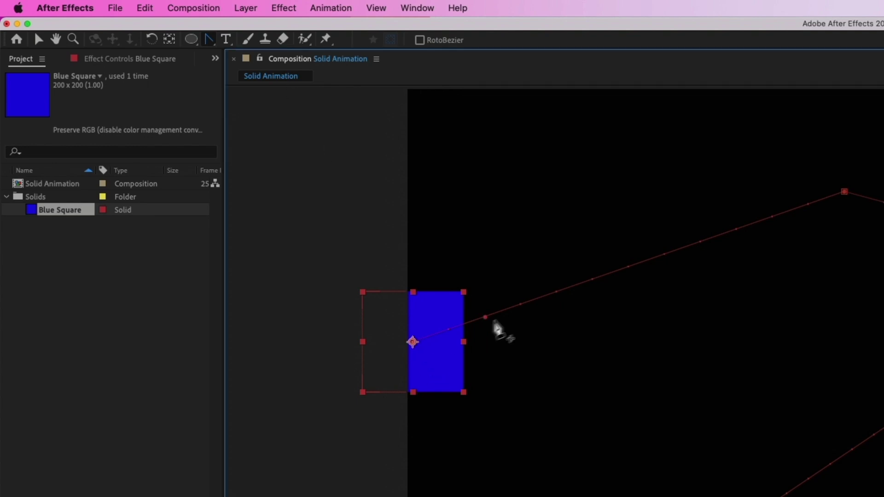
pyautogui.moveTo(486, 317); pyautogui.dragTo(550, 320)
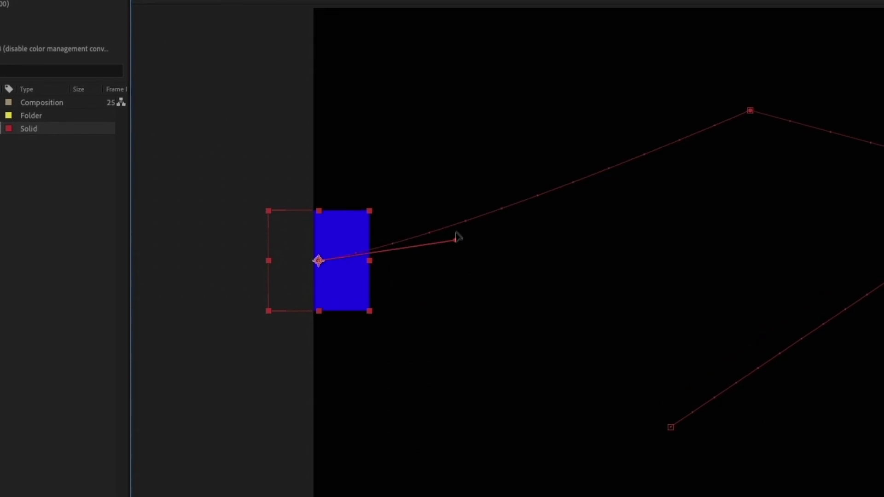
pyautogui.moveTo(455, 237); pyautogui.dragTo(475, 102)
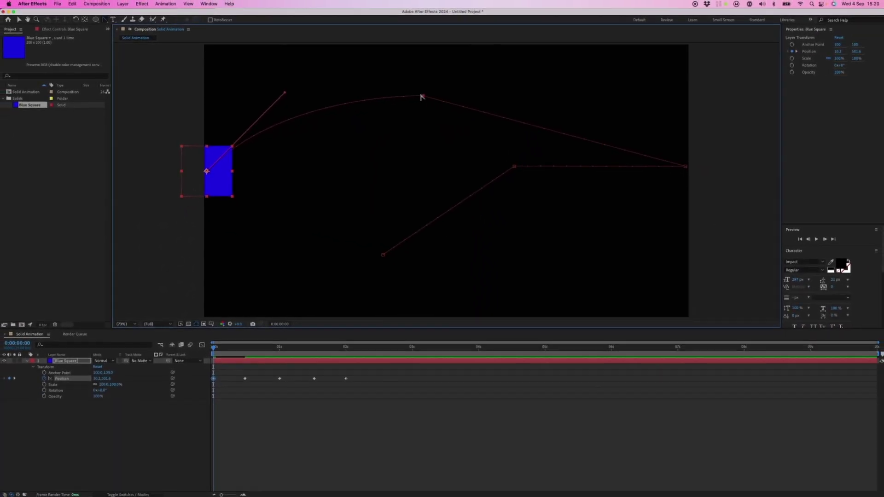
# Give the top and lower path vertices smooth Bezier handles to curve the path.
pyautogui.moveTo(421, 97); pyautogui.dragTo(354, 68)
pyautogui.moveTo(502, 95); pyautogui.dragTo(508, 61)
pyautogui.click(514, 168)
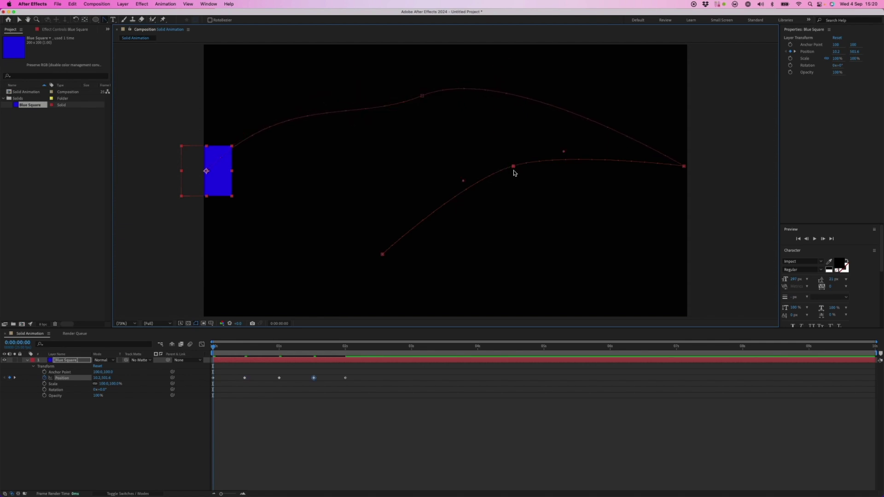
pyautogui.moveTo(463, 183); pyautogui.dragTo(446, 124)
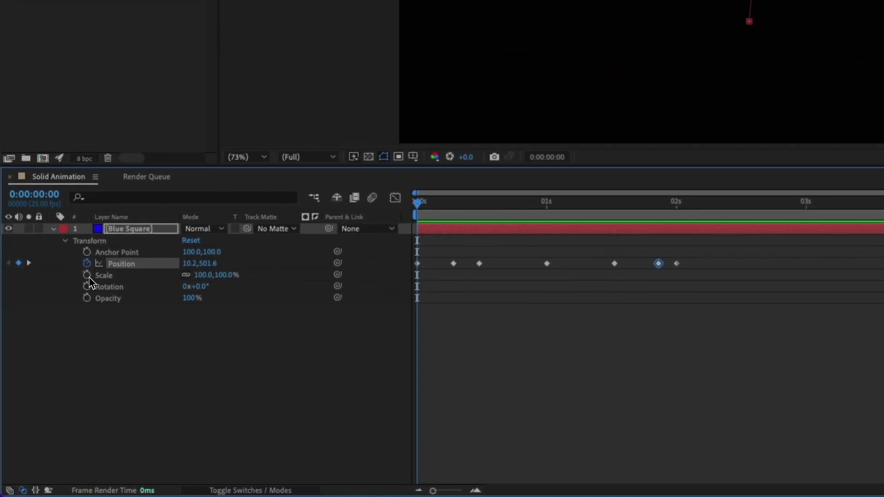
# Keyframe the blue square's Scale at 200% at the start.
pyautogui.click(44, 383)
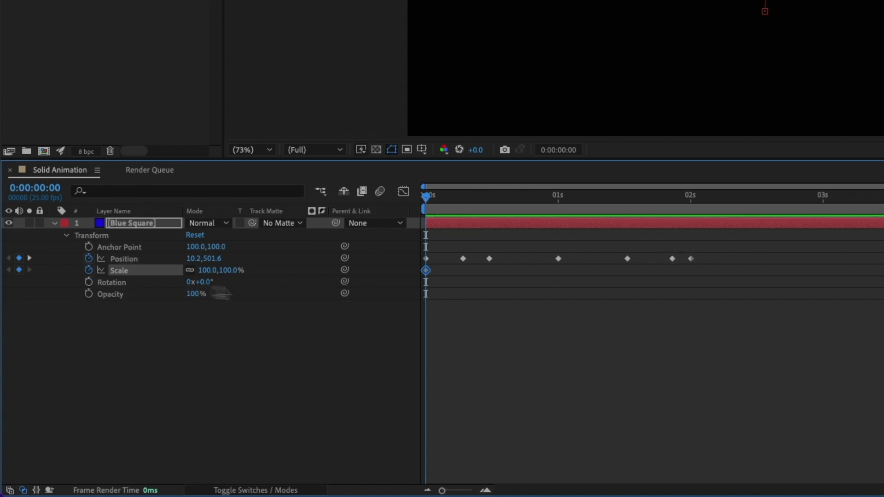
pyautogui.click(426, 272)
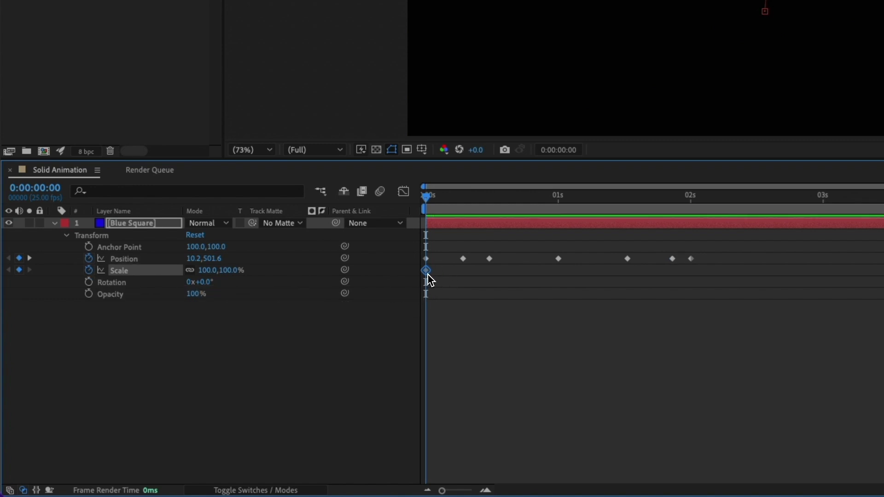
pyautogui.click(230, 271)
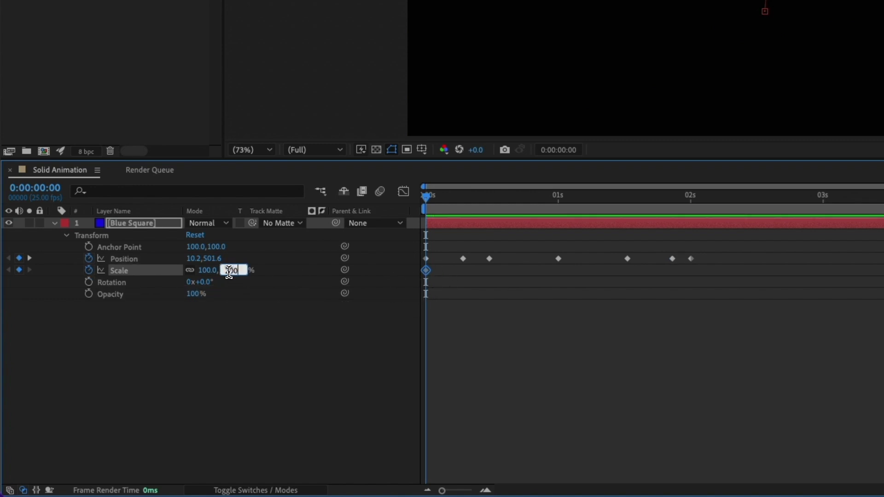
pyautogui.write('200')
pyautogui.press('Return')
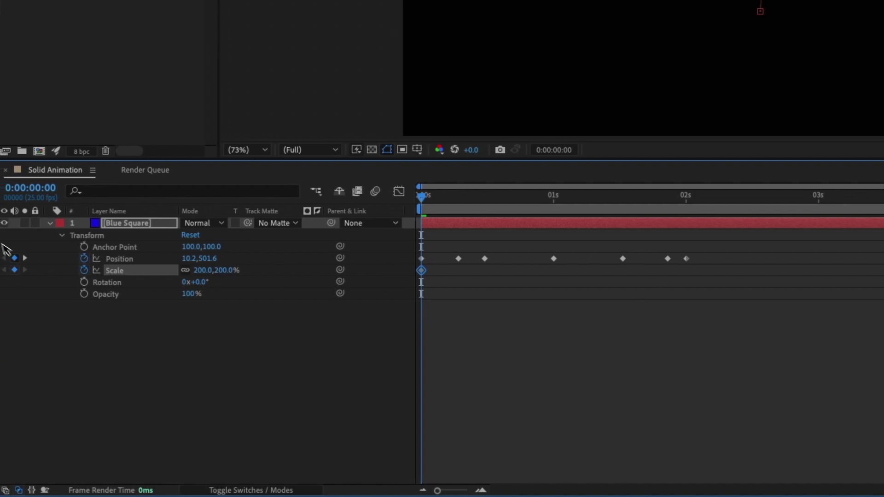
# Set the square's Scale to 50% at the final 2-second keyframe.
pyautogui.click(29, 259)
pyautogui.click(30, 258)
pyautogui.click(30, 259)
pyautogui.click(30, 259)
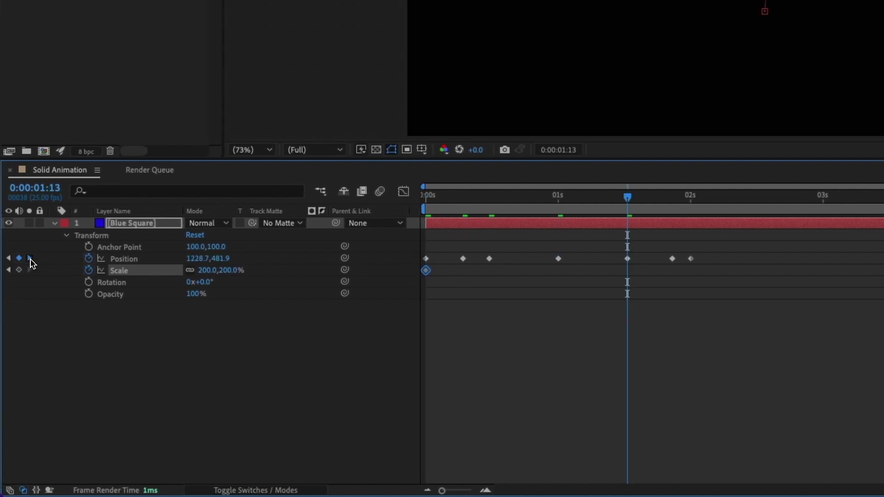
pyautogui.click(30, 258)
pyautogui.click(30, 259)
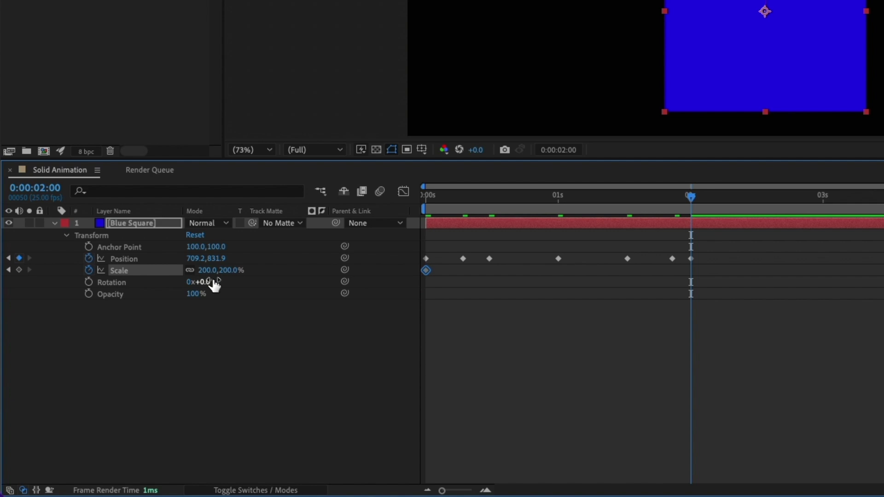
pyautogui.click(232, 271)
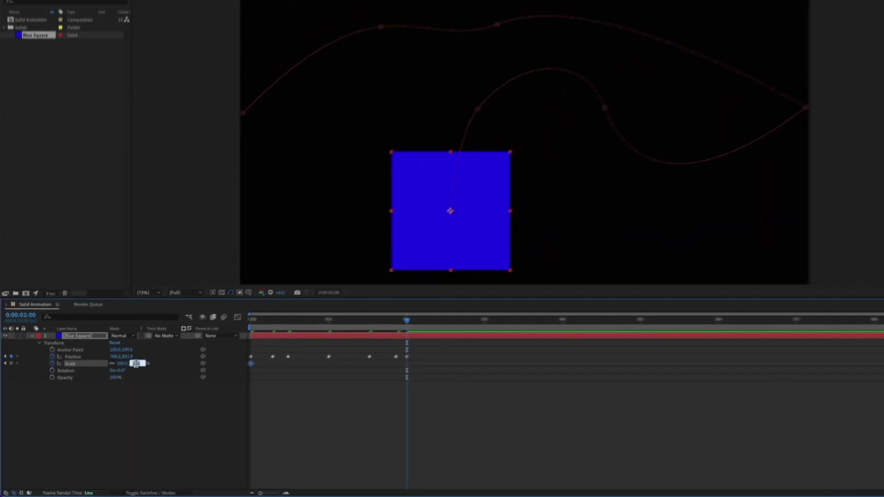
pyautogui.write('50')
pyautogui.press('Return')
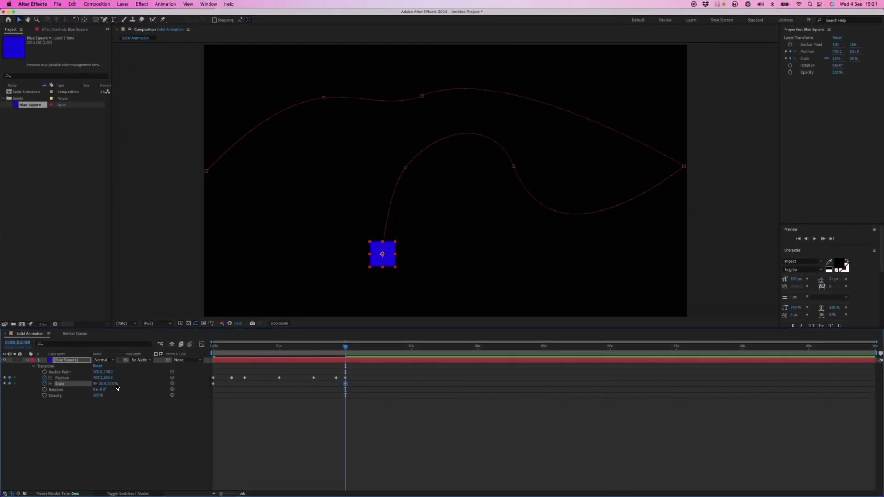
# Rewind and preview the scaling animation, then return to the start.
pyautogui.moveTo(232, 349); pyautogui.dragTo(213, 349)
pyautogui.press('space')
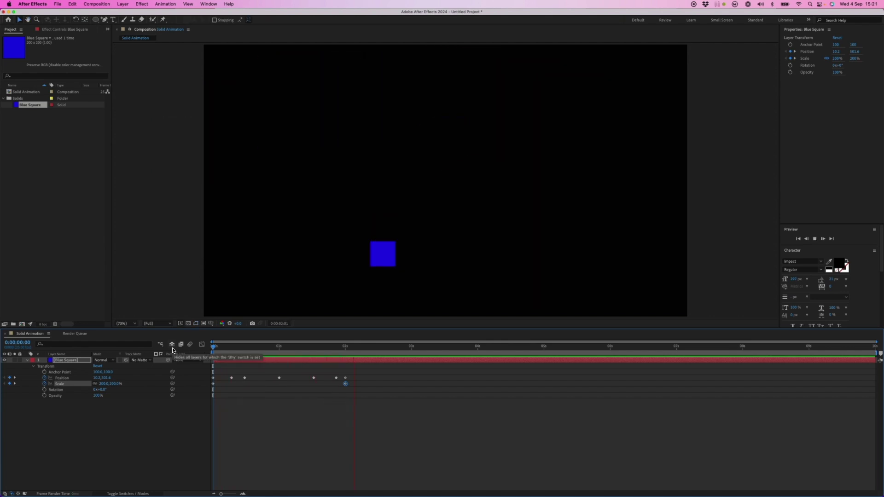
pyautogui.press('space')
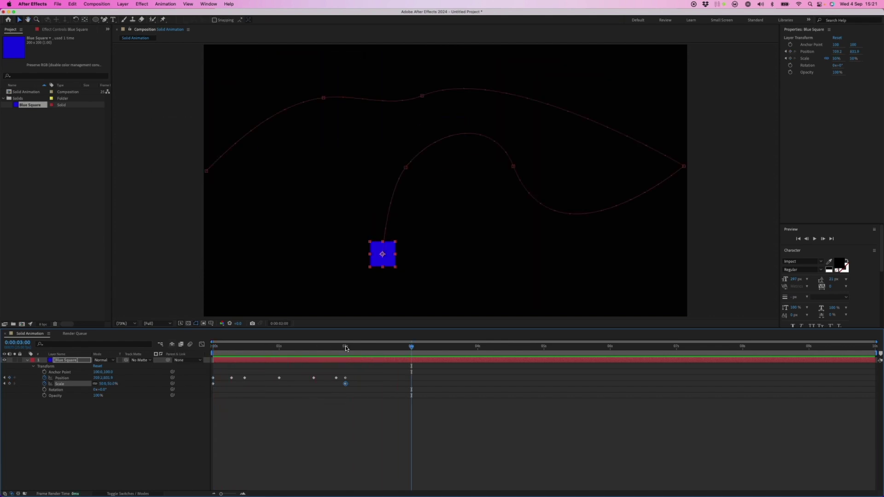
pyautogui.click(329, 347)
pyautogui.moveTo(324, 351); pyautogui.dragTo(221, 351)
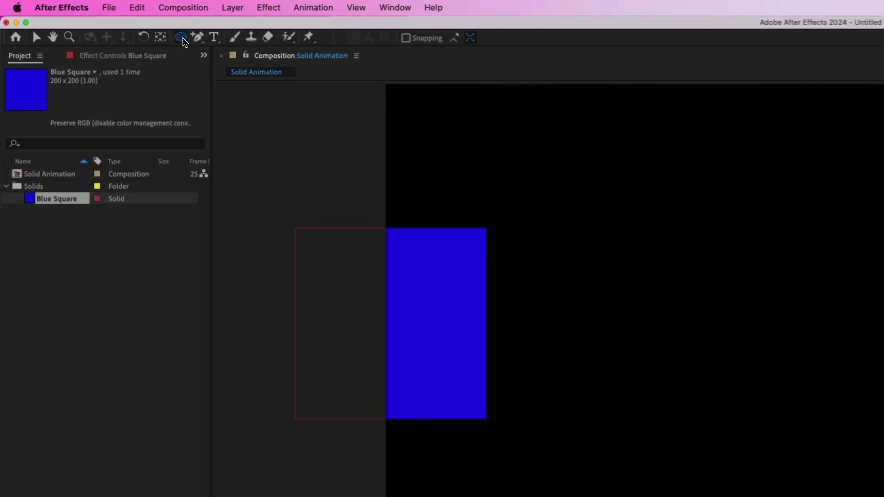
pyautogui.moveTo(96, 20); pyautogui.dragTo(120, 36)
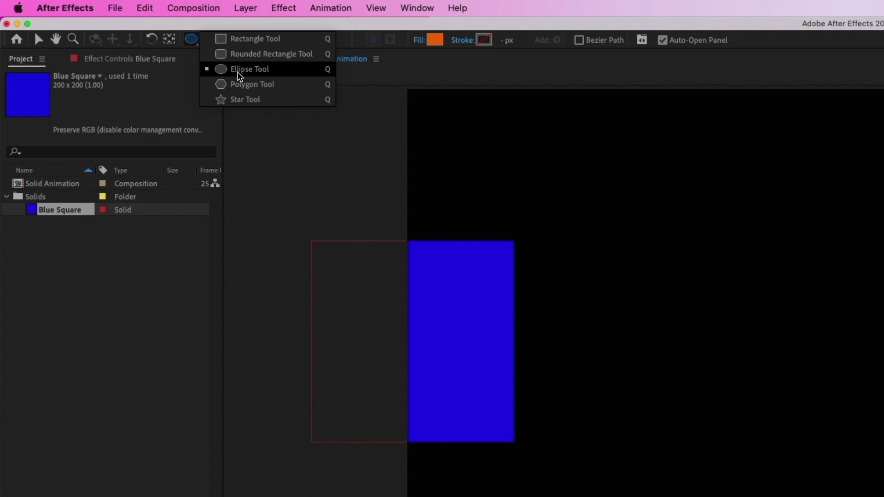
pyautogui.moveTo(240, 77); pyautogui.dragTo(273, 25)
pyautogui.click(318, 173)
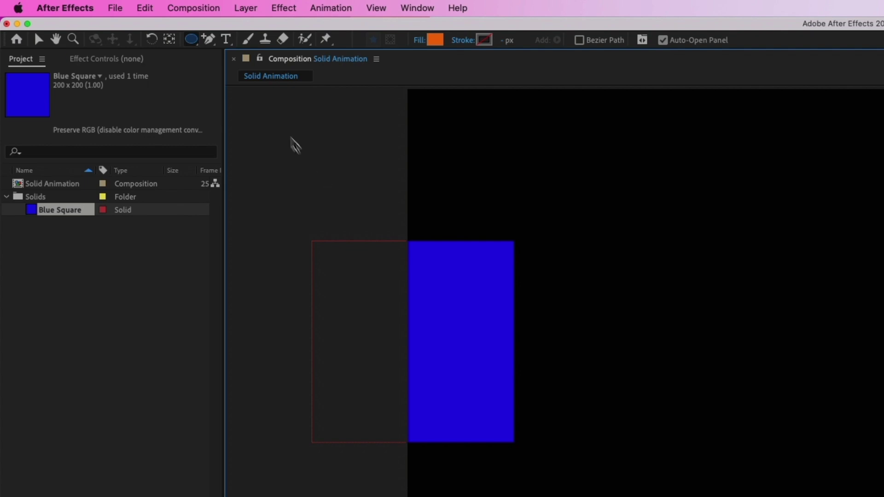
# Add a new solid named Green Circle coloured green (12E315) above Blue Square.
pyautogui.click(39, 39)
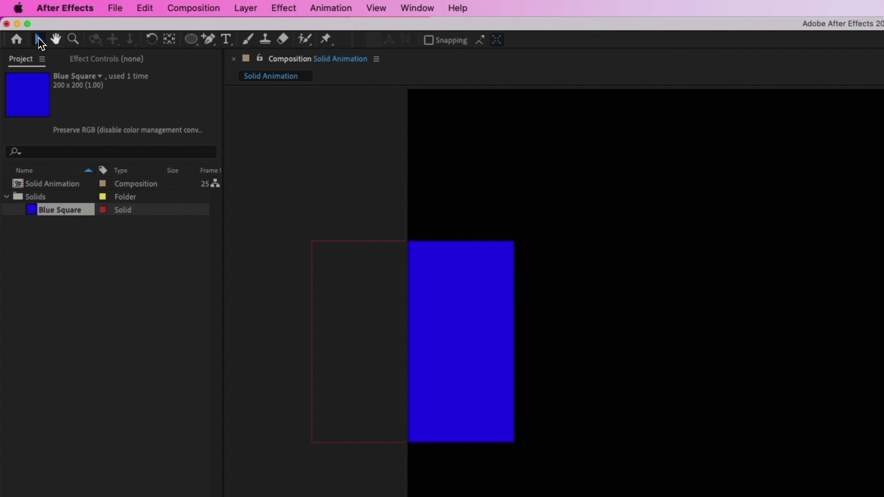
pyautogui.click(245, 7)
pyautogui.moveTo(269, 29)
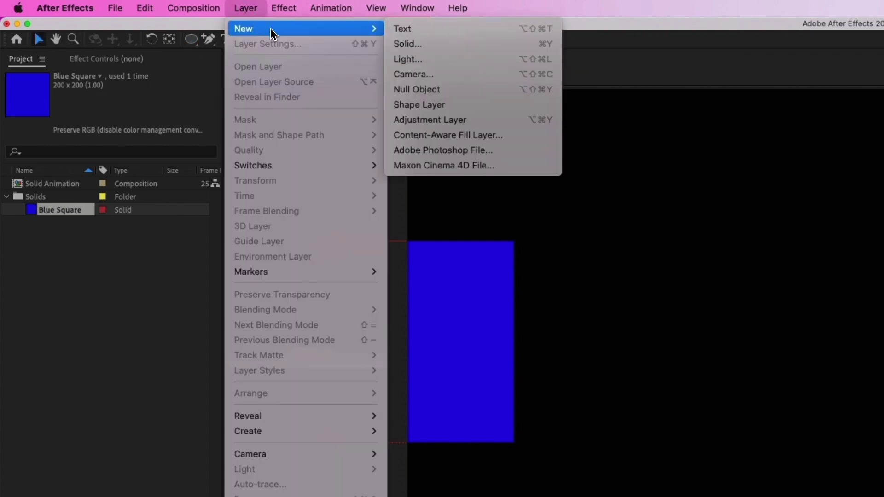
pyautogui.click(413, 46)
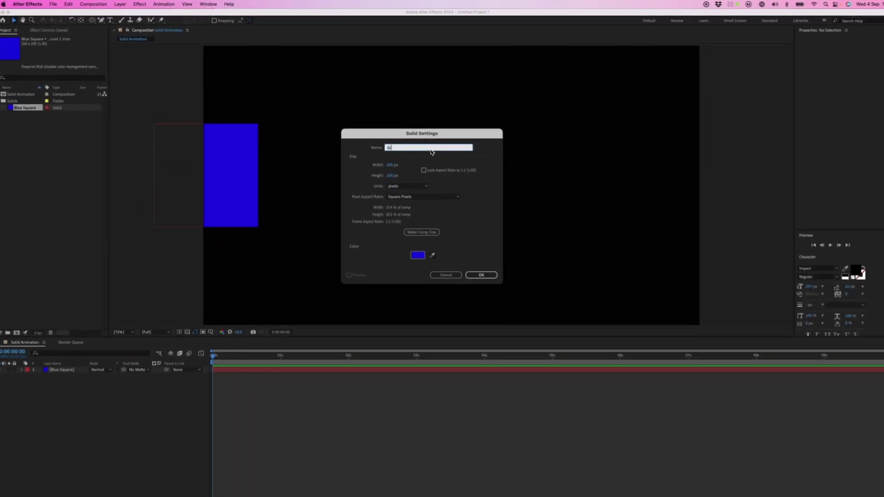
pyautogui.write('Green Circle')
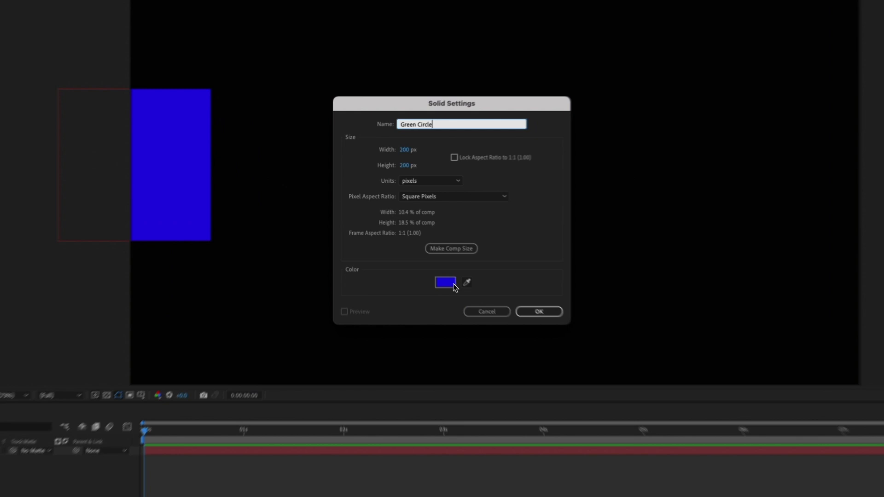
pyautogui.click(413, 248)
pyautogui.click(342, 209)
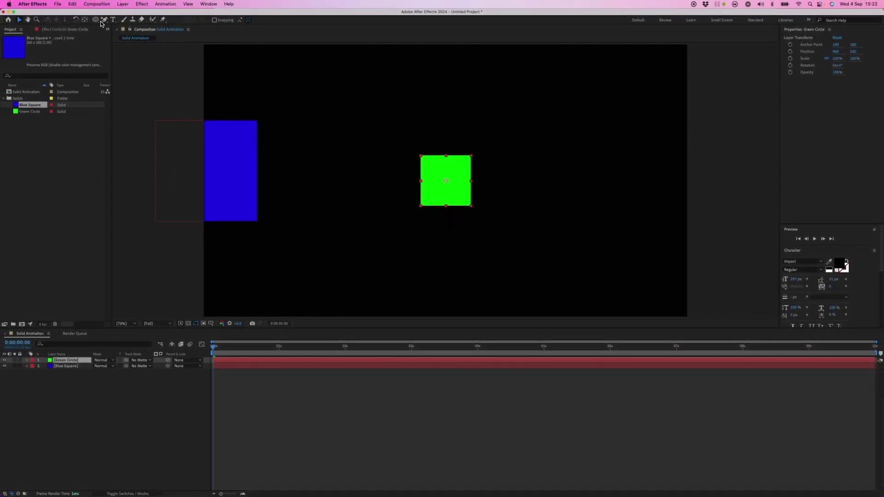
# Expand Green Circle's Mask 1 and Transform properties, select Mask 1, and switch to the Selection tool.
pyautogui.click(96, 21)
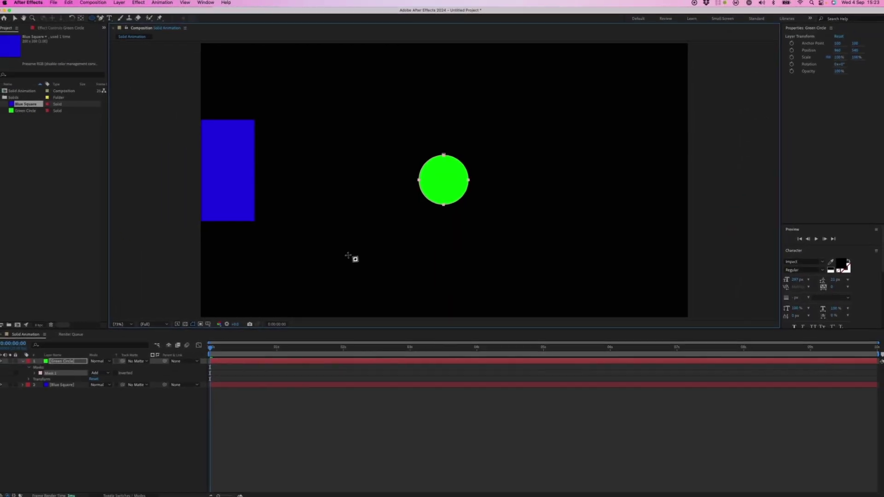
pyautogui.click(27, 360)
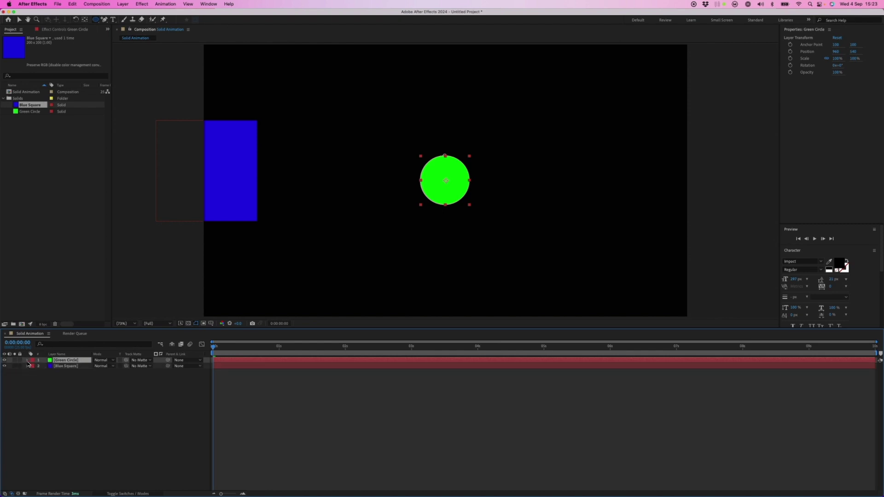
pyautogui.click(28, 361)
pyautogui.click(32, 367)
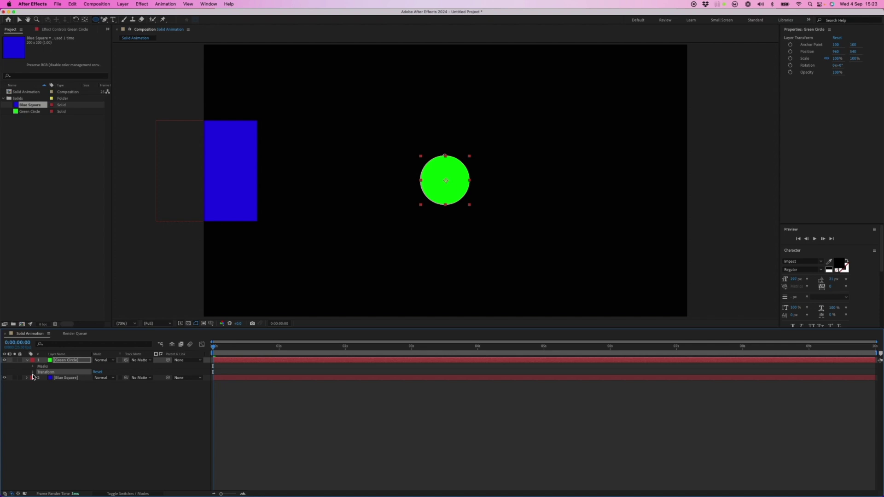
pyautogui.click(32, 372)
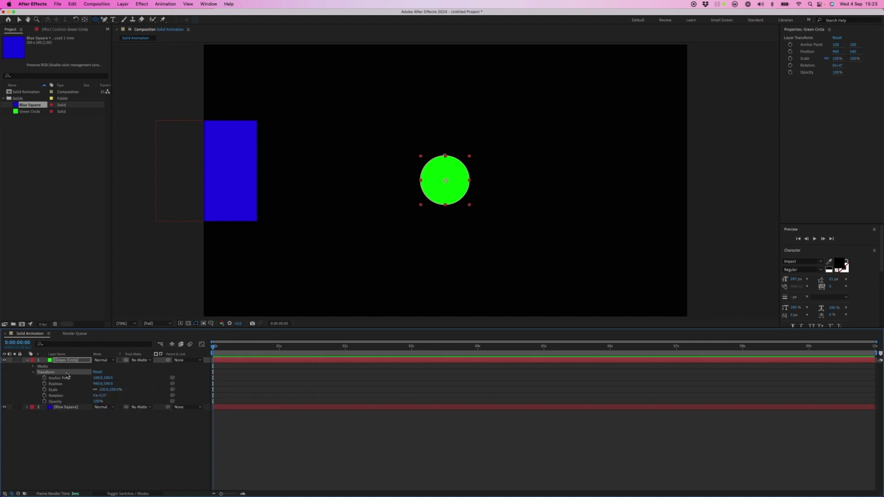
pyautogui.click(34, 367)
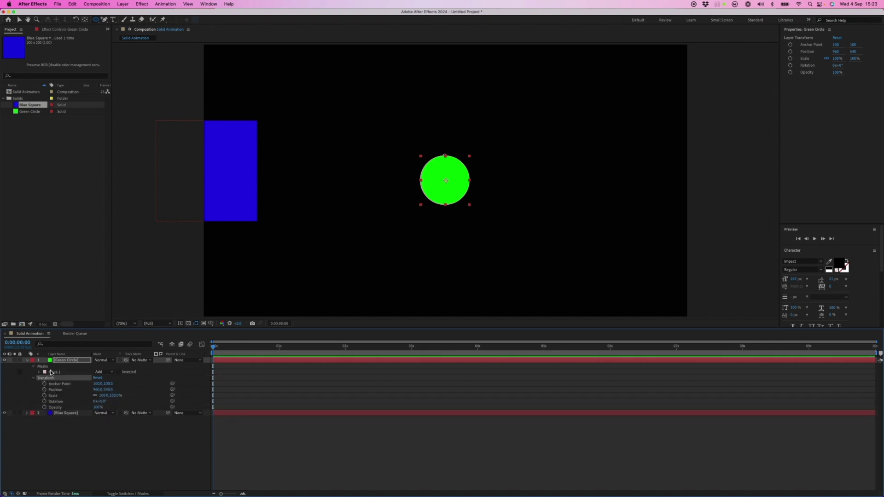
pyautogui.click(39, 372)
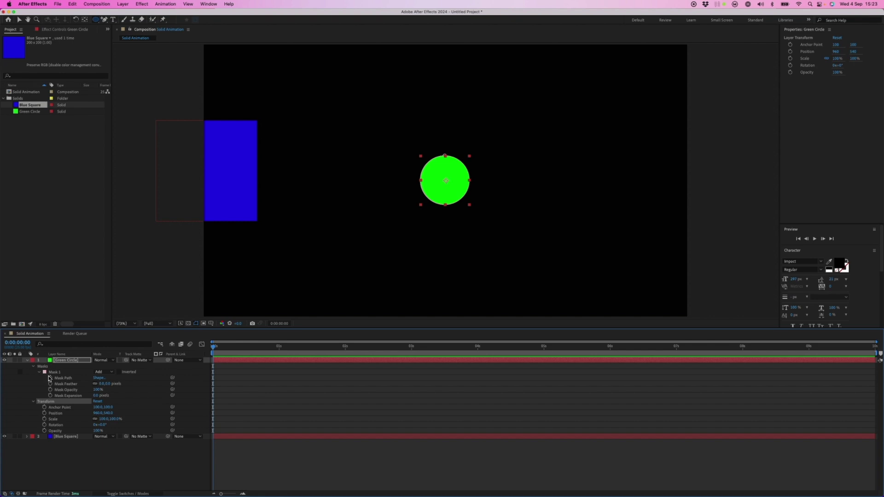
pyautogui.click(54, 374)
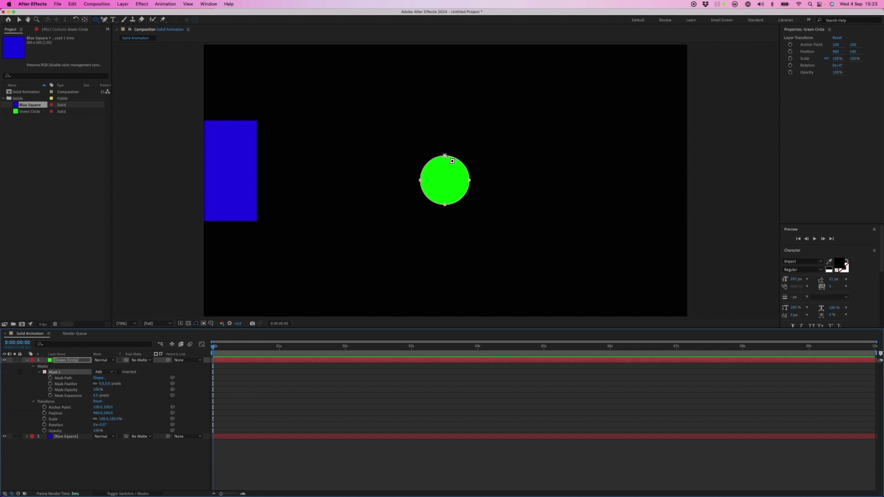
pyautogui.click(19, 20)
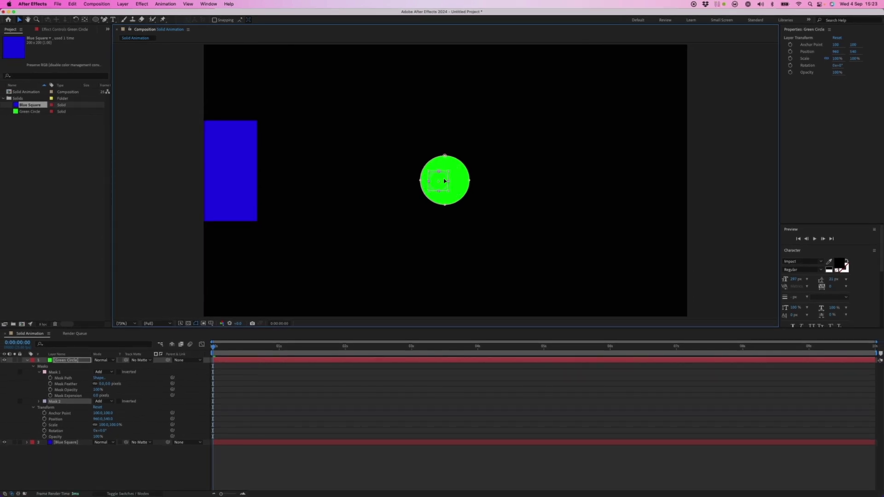
# Drag Mask 1's top vertex and its handles to slightly flatten the circle's top.
pyautogui.click(445, 156)
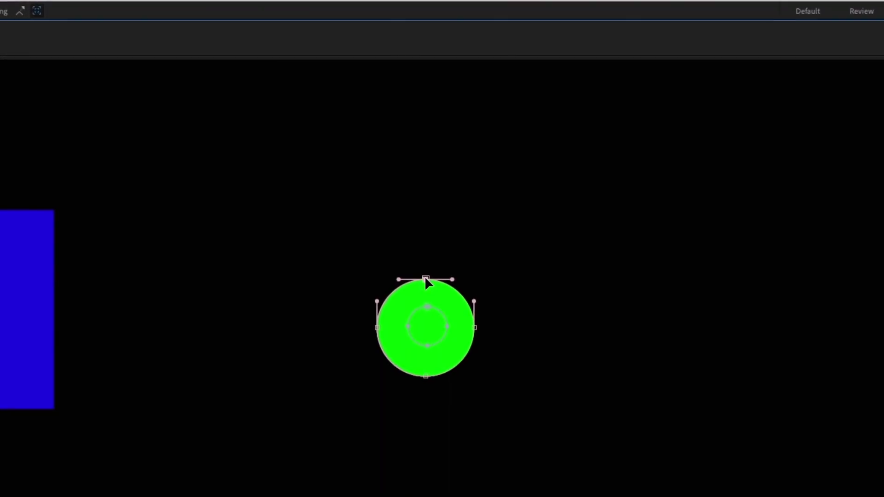
pyautogui.moveTo(424, 280); pyautogui.dragTo(453, 280)
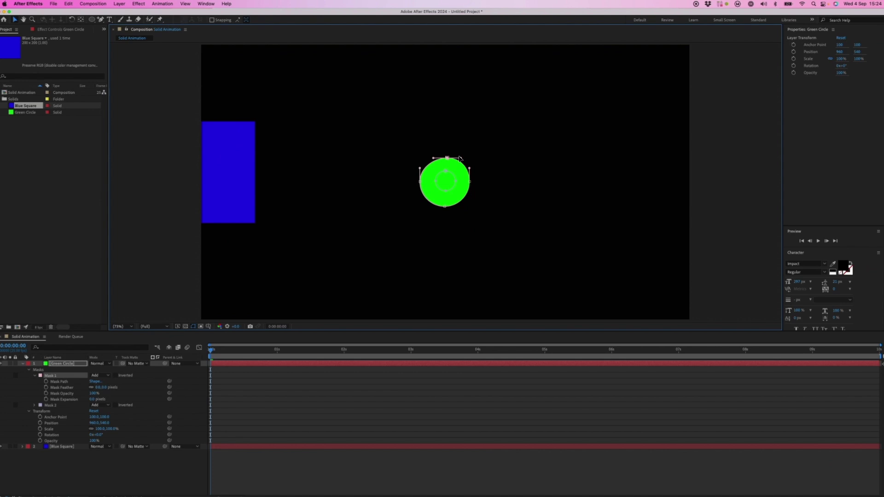
pyautogui.moveTo(459, 158); pyautogui.dragTo(458, 157)
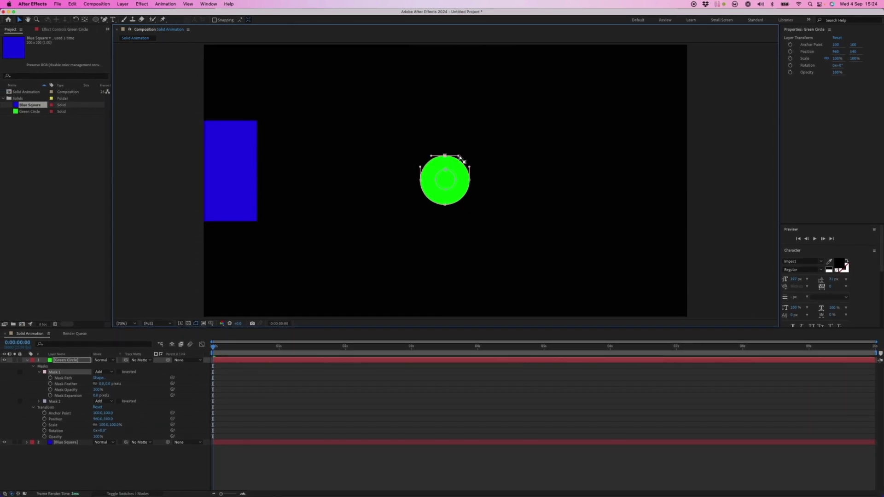
# Expand the Green Circle's mask properties and select Mask 2 in the Timeline.
pyautogui.doubleClick(446, 171)
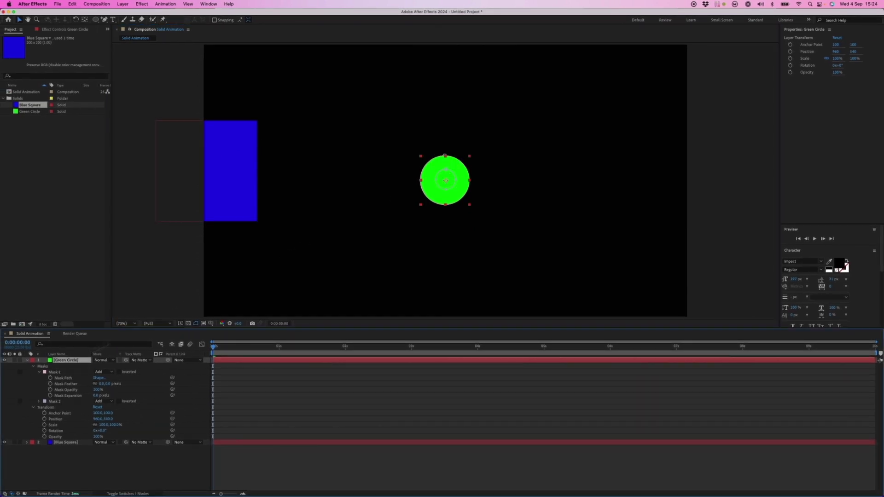
pyautogui.click(39, 372)
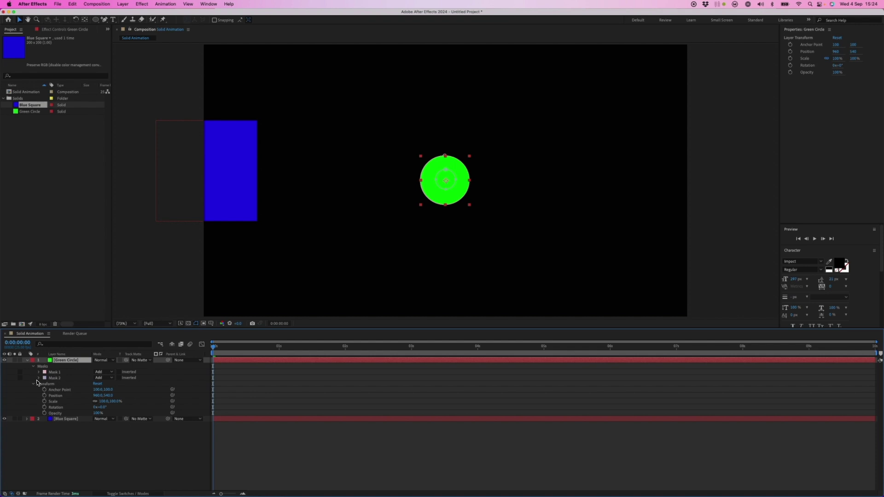
pyautogui.click(39, 378)
pyautogui.click(54, 378)
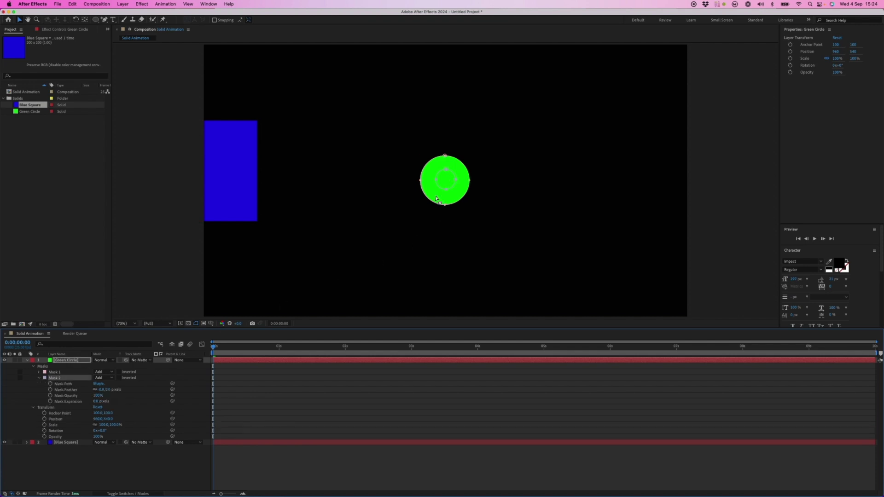
pyautogui.click(52, 372)
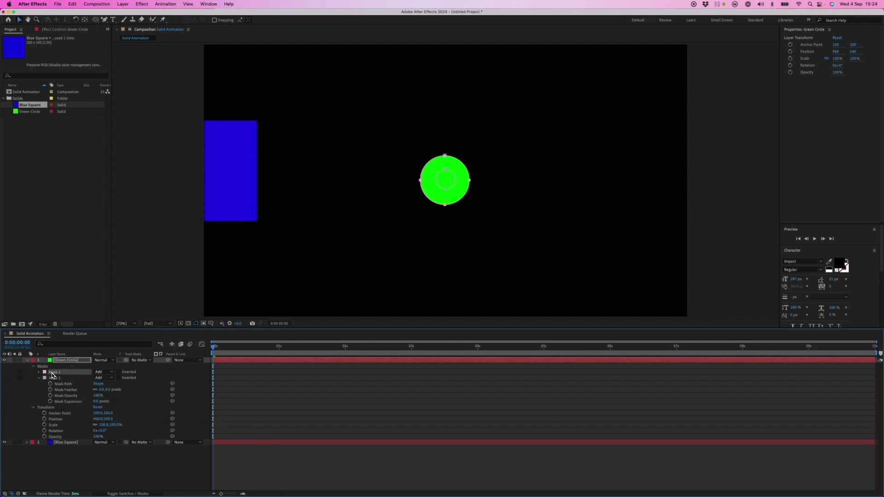
pyautogui.click(39, 372)
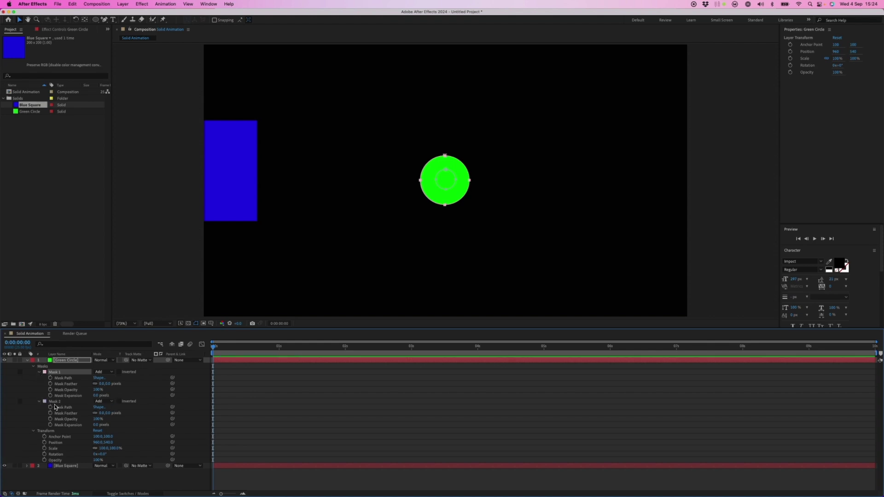
pyautogui.click(56, 402)
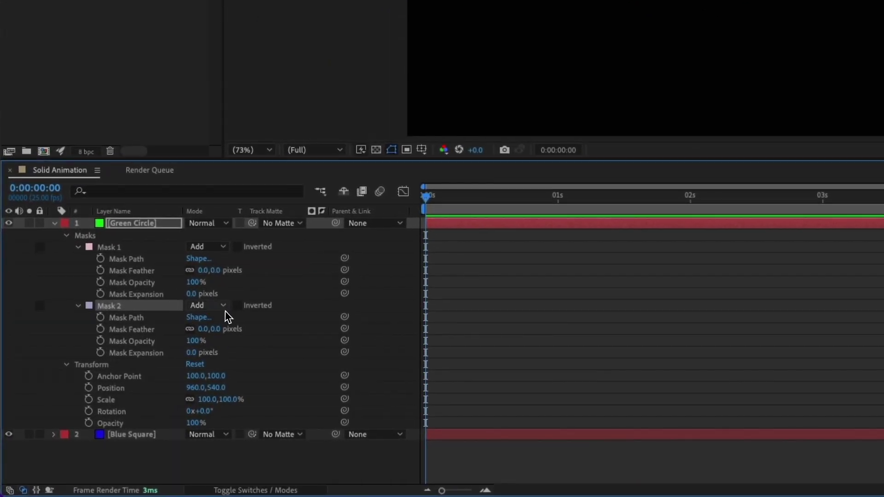
# Set Mask 2's mode to Subtract, turning the green circle into a ring.
pyautogui.click(223, 305)
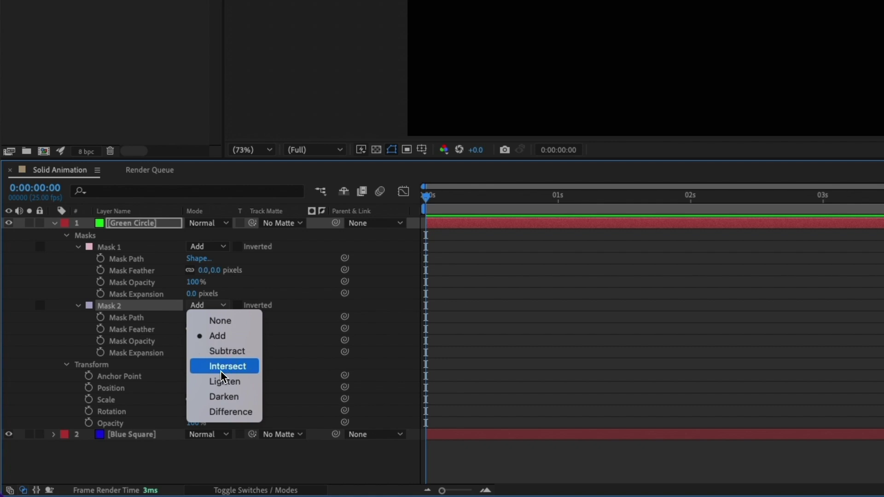
pyautogui.click(238, 352)
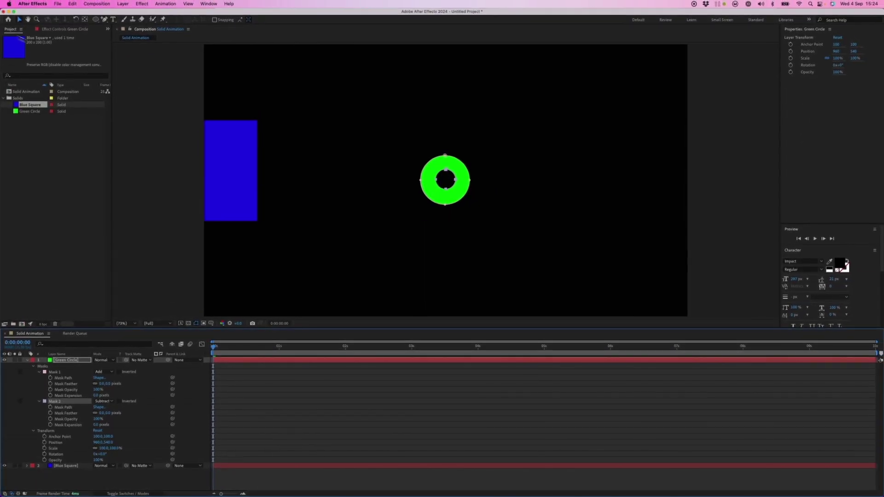
pyautogui.click(447, 172)
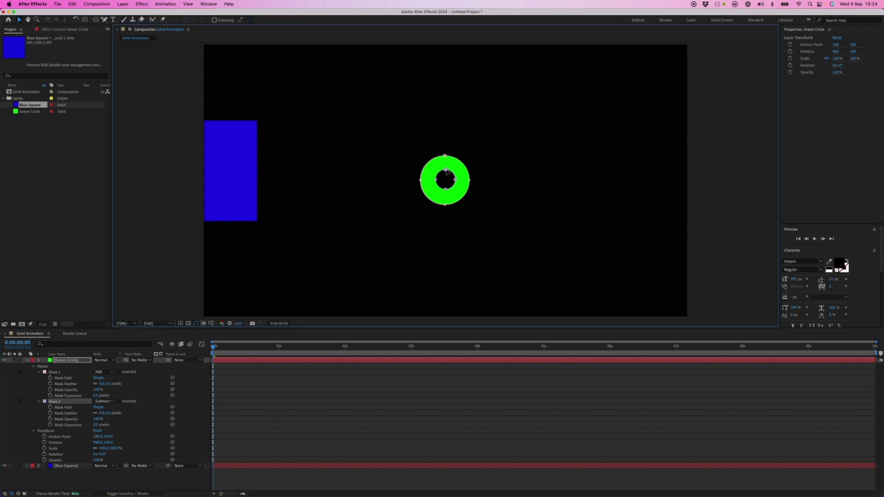
pyautogui.moveTo(450, 176); pyautogui.dragTo(449, 179)
# Preview the current animation, then reveal only Green Circle's Position and Scale properties.
pyautogui.click(302, 403)
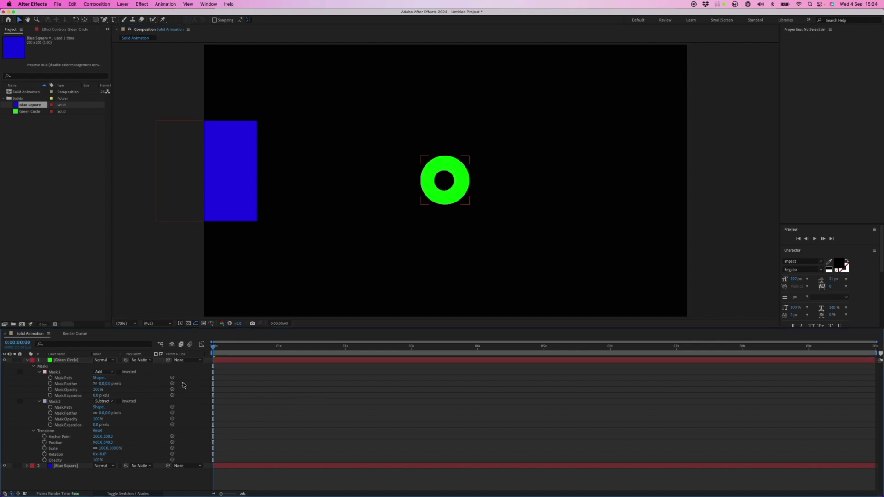
pyautogui.press('space')
pyautogui.press('space')
pyautogui.click(27, 360)
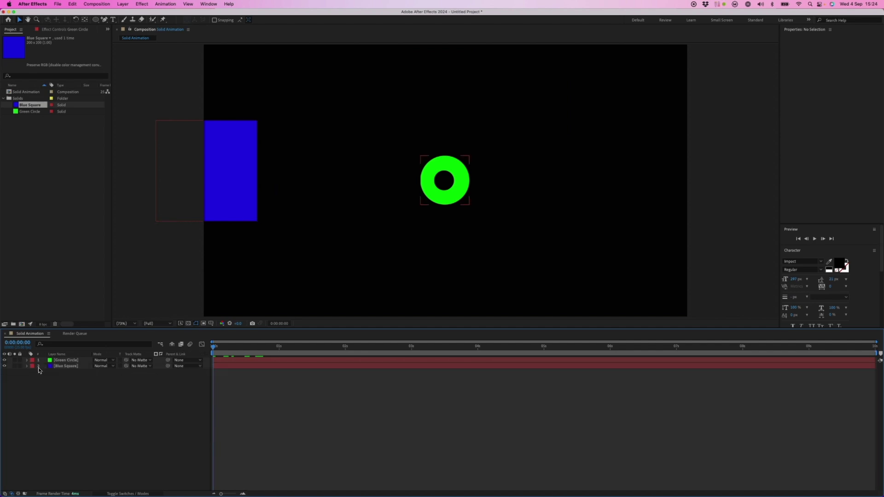
pyautogui.click(69, 361)
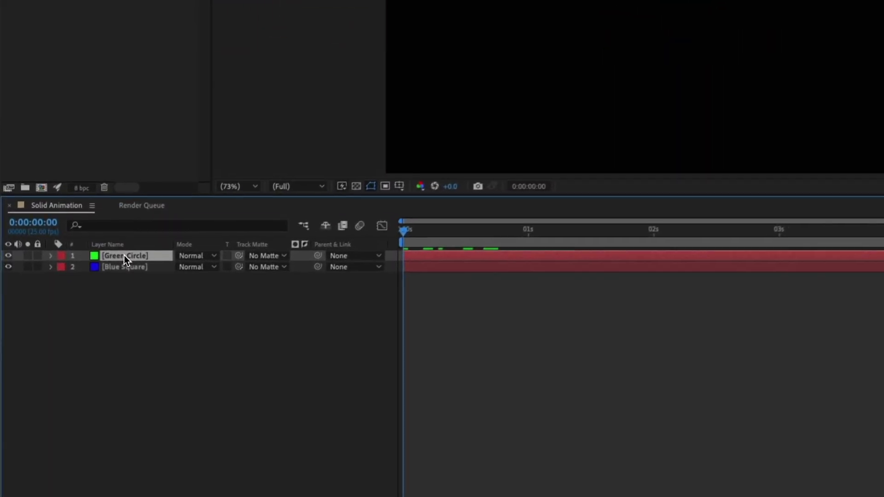
pyautogui.press('p')
pyautogui.hotkey('shift', 's')
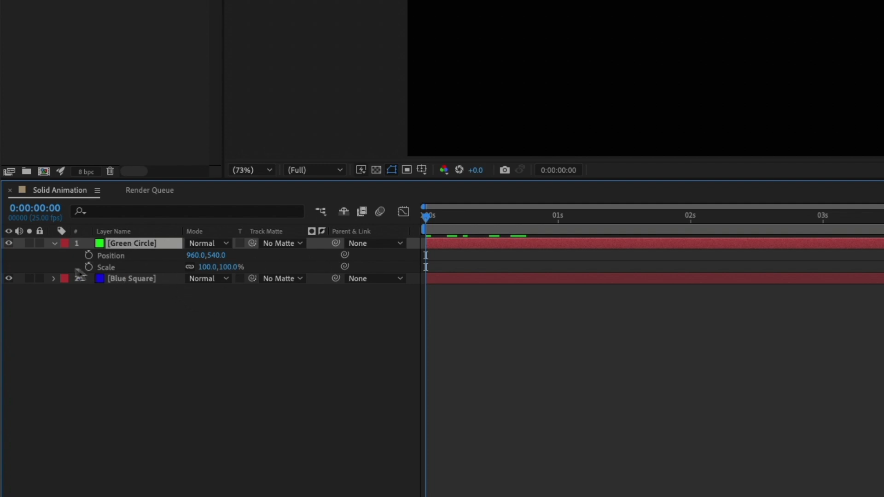
# Keyframe Green Circle's Position and Scale, enlarging the ring to 405% at two seconds.
pyautogui.click(88, 256)
pyautogui.click(88, 267)
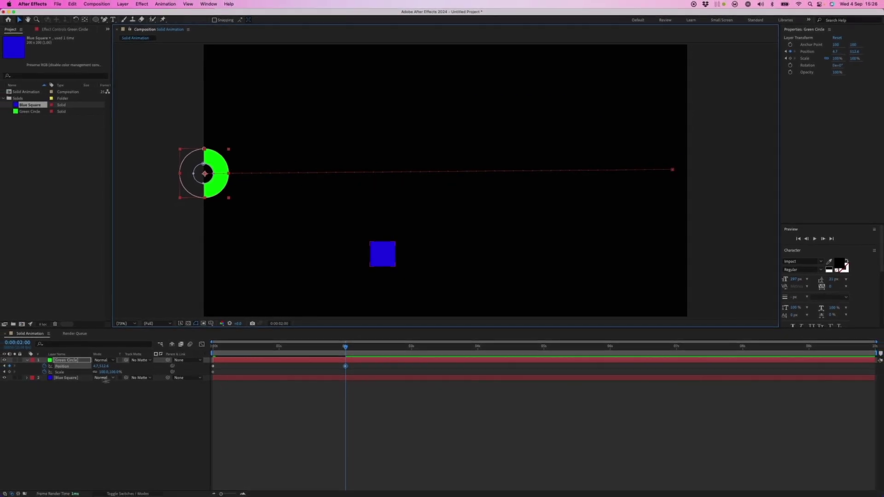
pyautogui.moveTo(113, 374); pyautogui.dragTo(226, 383)
# Play the ring animation from the start, then check the motion at 0:00:00:17.
pyautogui.moveTo(283, 348); pyautogui.dragTo(213, 348)
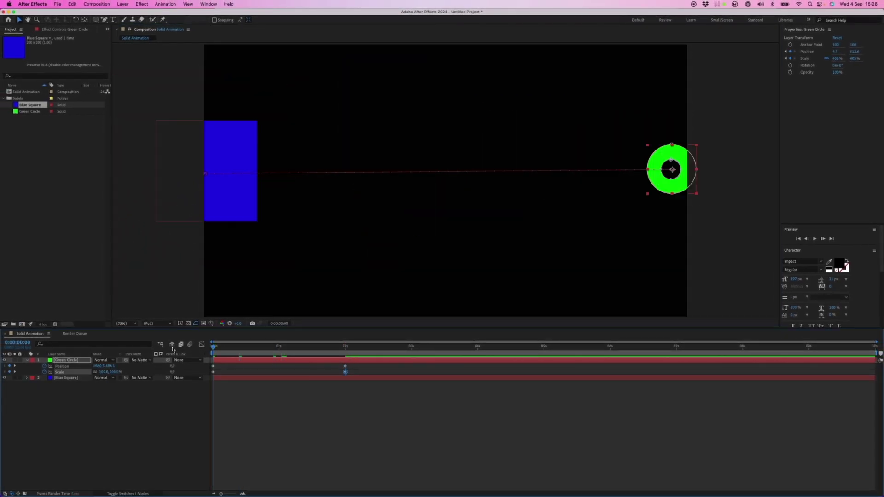
pyautogui.press('space')
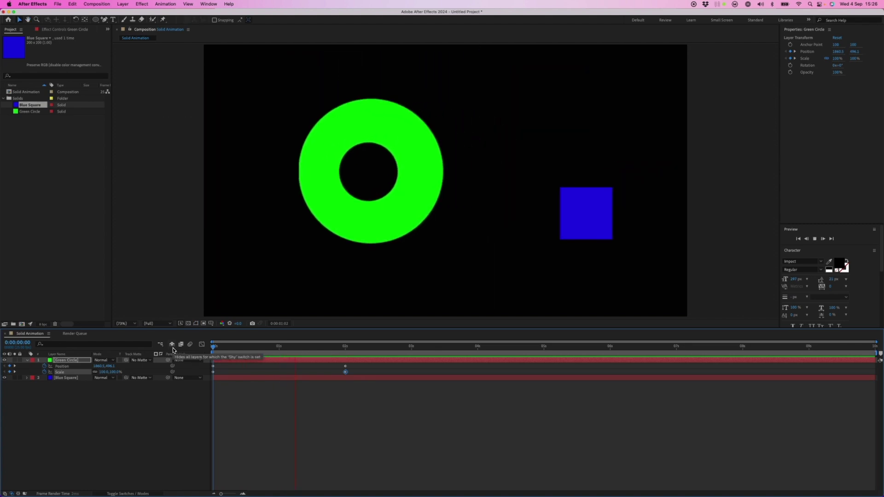
pyautogui.press('space')
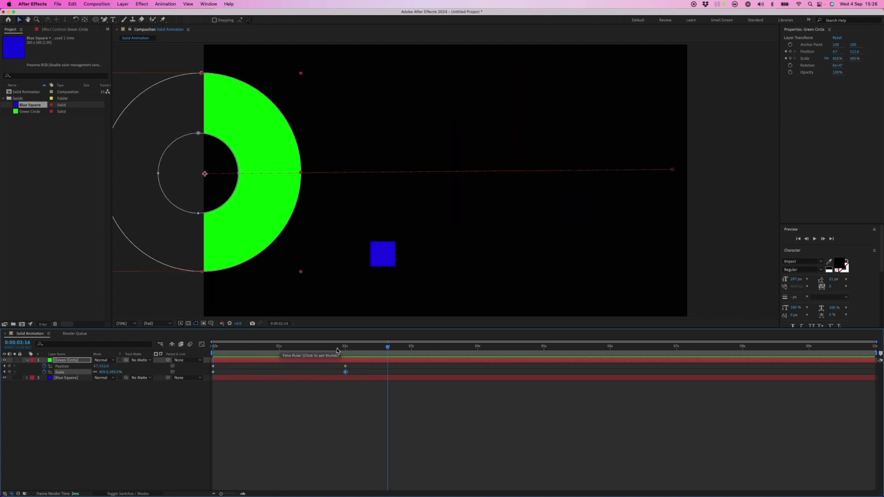
pyautogui.moveTo(332, 348); pyautogui.dragTo(259, 349)
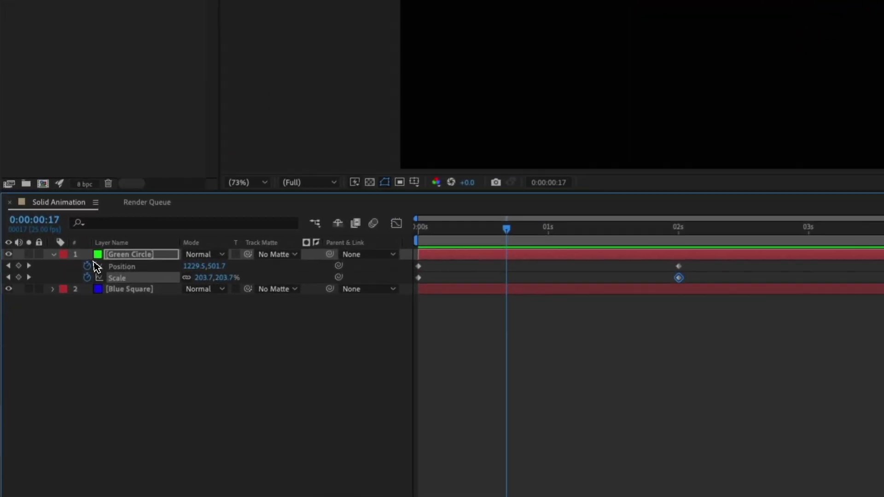
# Drag the Green Circle layer below Blue Square and check the overlap at 0:00:01:06.
pyautogui.click(27, 360)
pyautogui.click(120, 248)
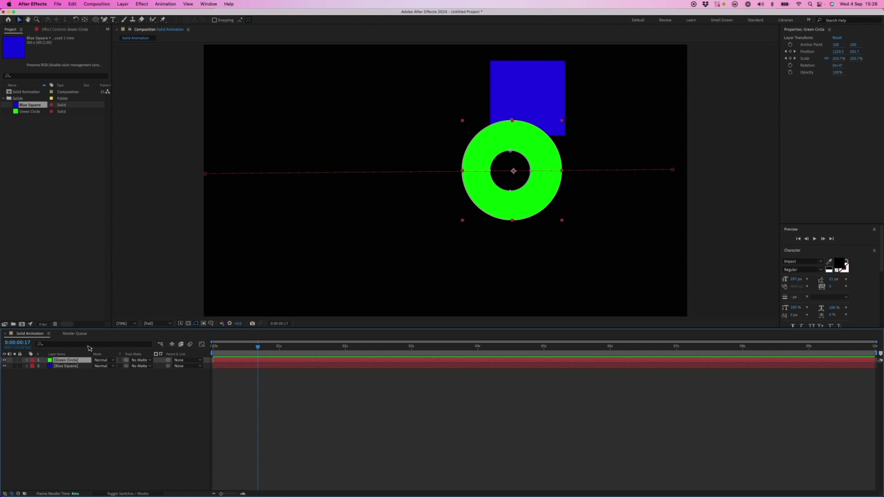
pyautogui.moveTo(68, 364); pyautogui.dragTo(65, 369)
pyautogui.click(65, 374)
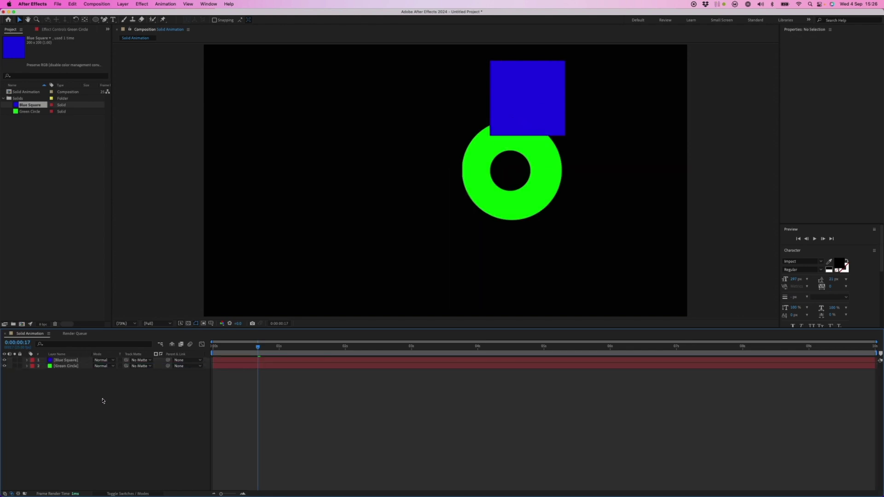
pyautogui.moveTo(257, 347); pyautogui.dragTo(207, 351)
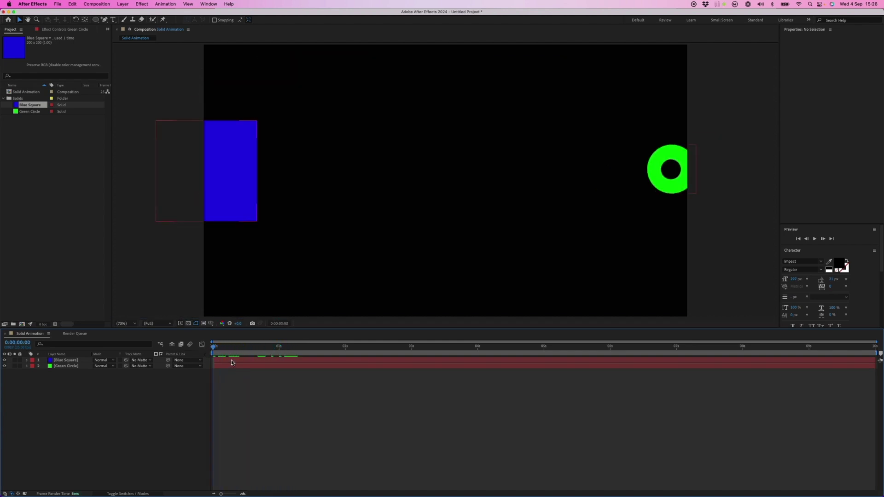